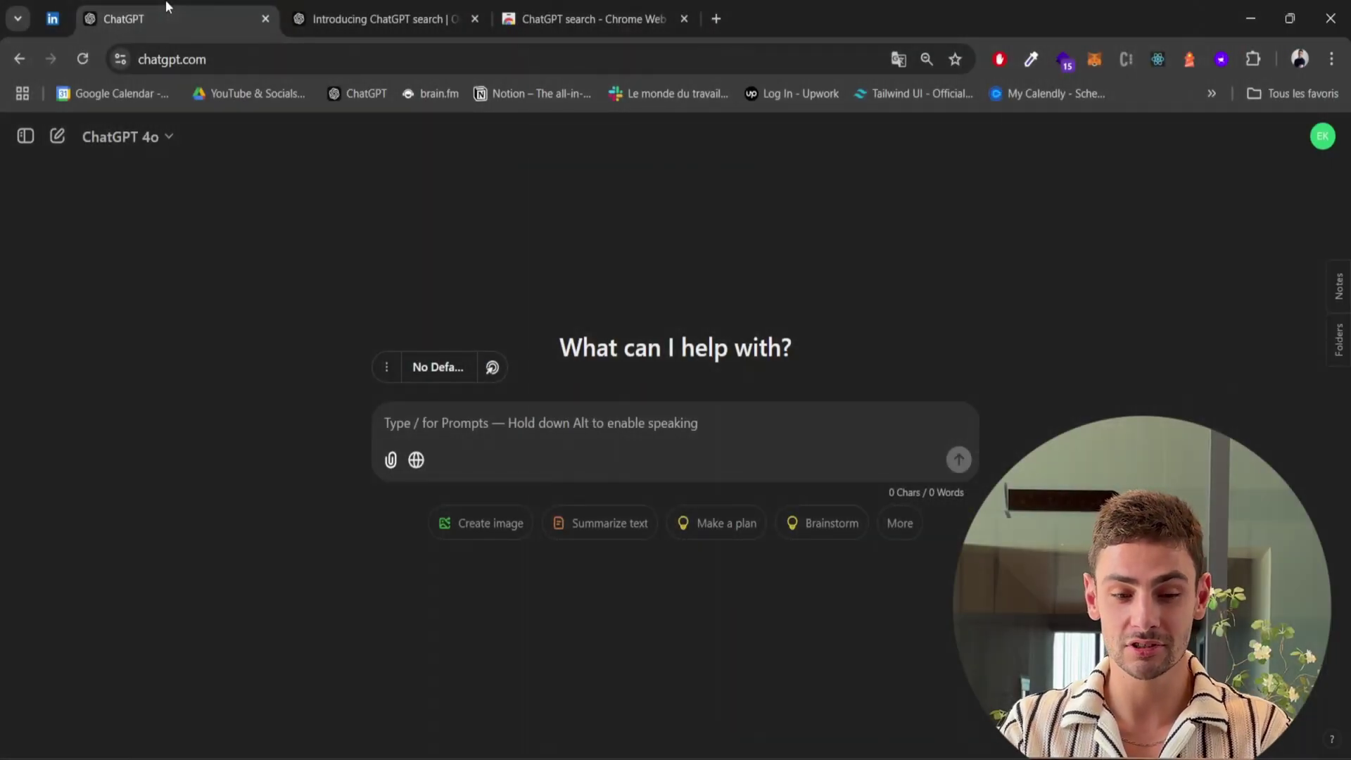
Step: Enable web search and ask "quel sont les meilleurs livres pour commencer la mediation en tant que debutant ?"
{"action": "left_click", "coordinate": [416, 462]}
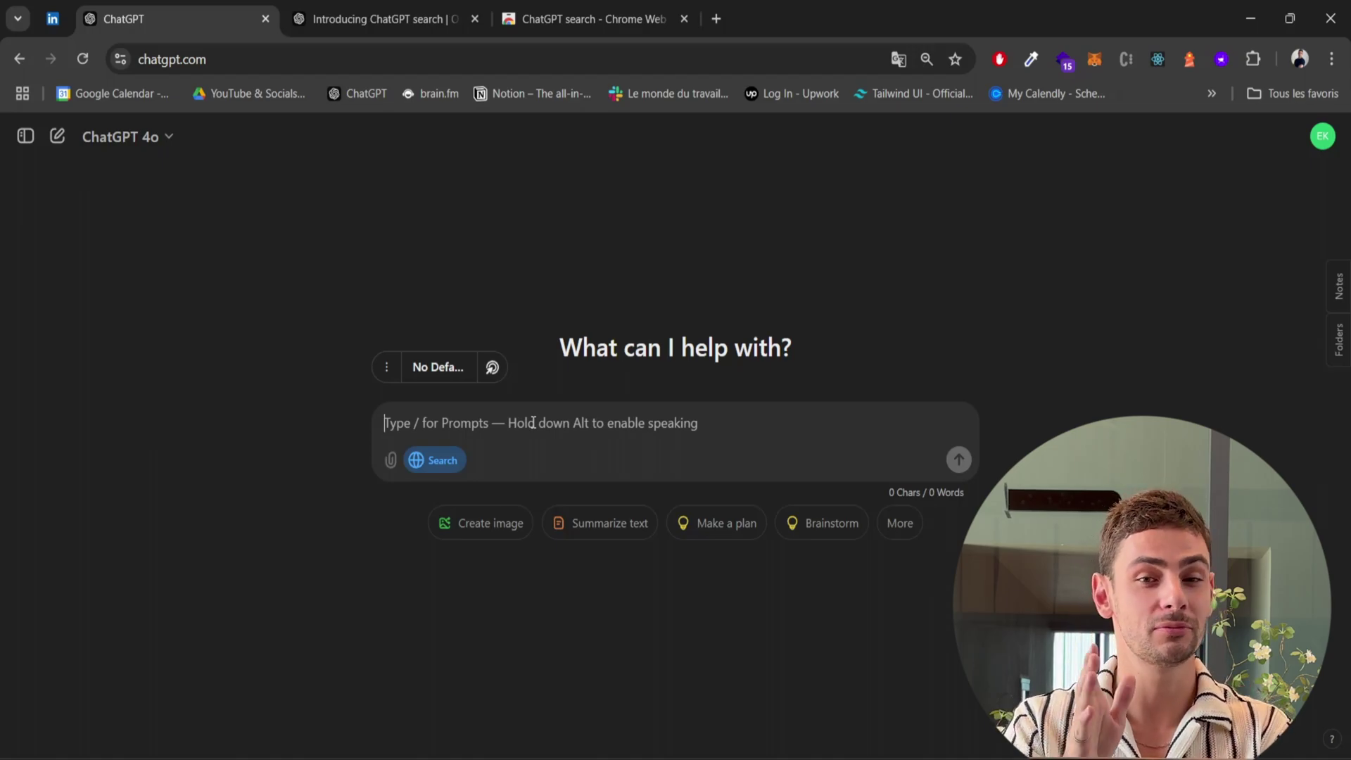
{"action": "type", "text": "quel sont les meilleurs livres pour commencer la mediation en tant que debutant ?"}
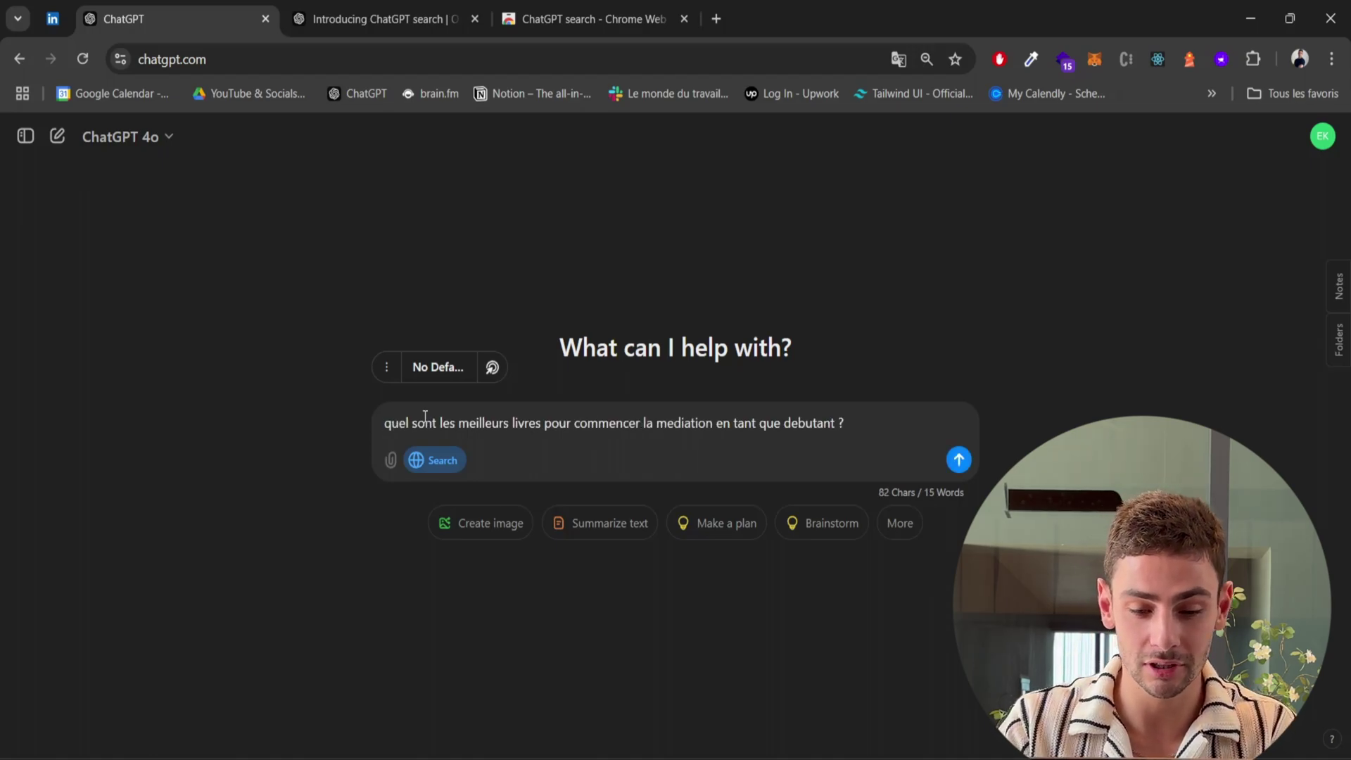
{"action": "key", "text": "Return"}
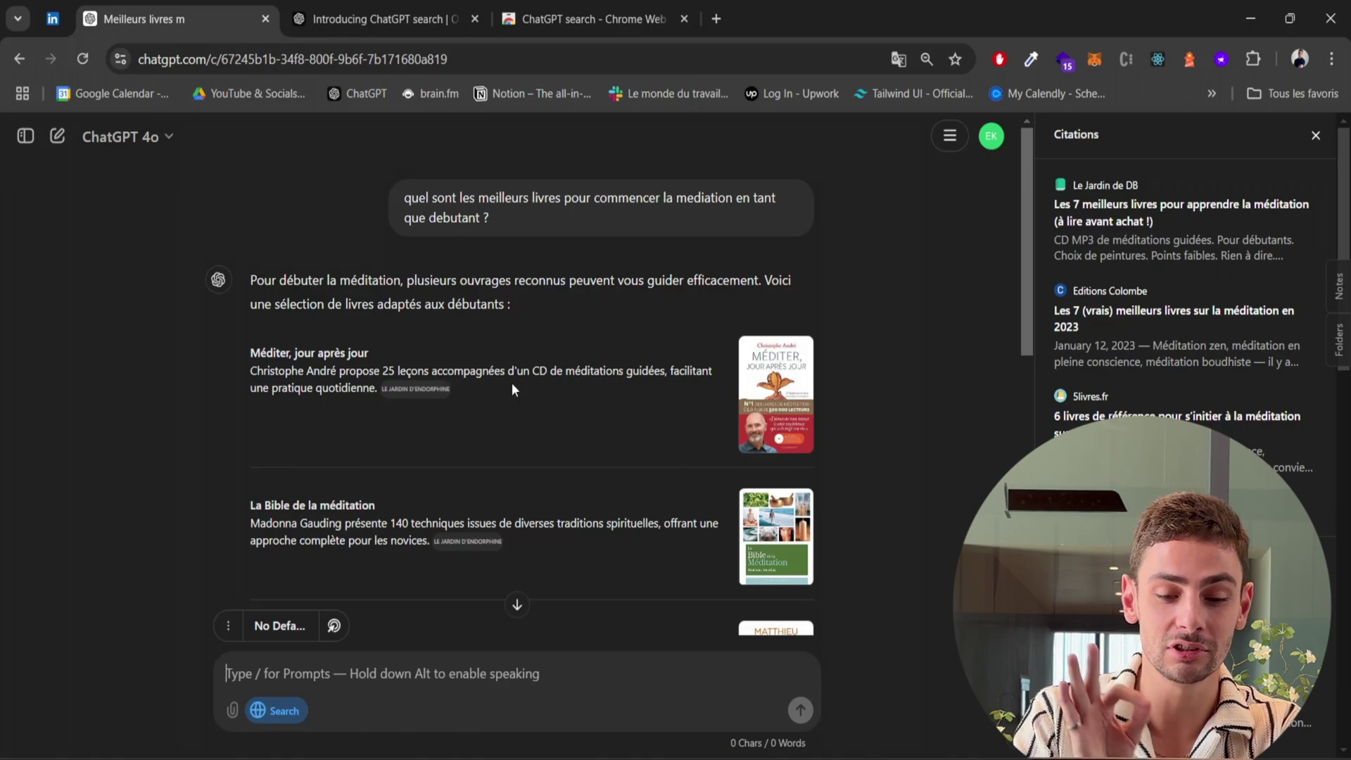
Step: Examine the meditation book answer, including the enlarged cover of "Méditer, jour après jour", the cited sources and the remaining search results
{"action": "left_click", "coordinate": [771, 411]}
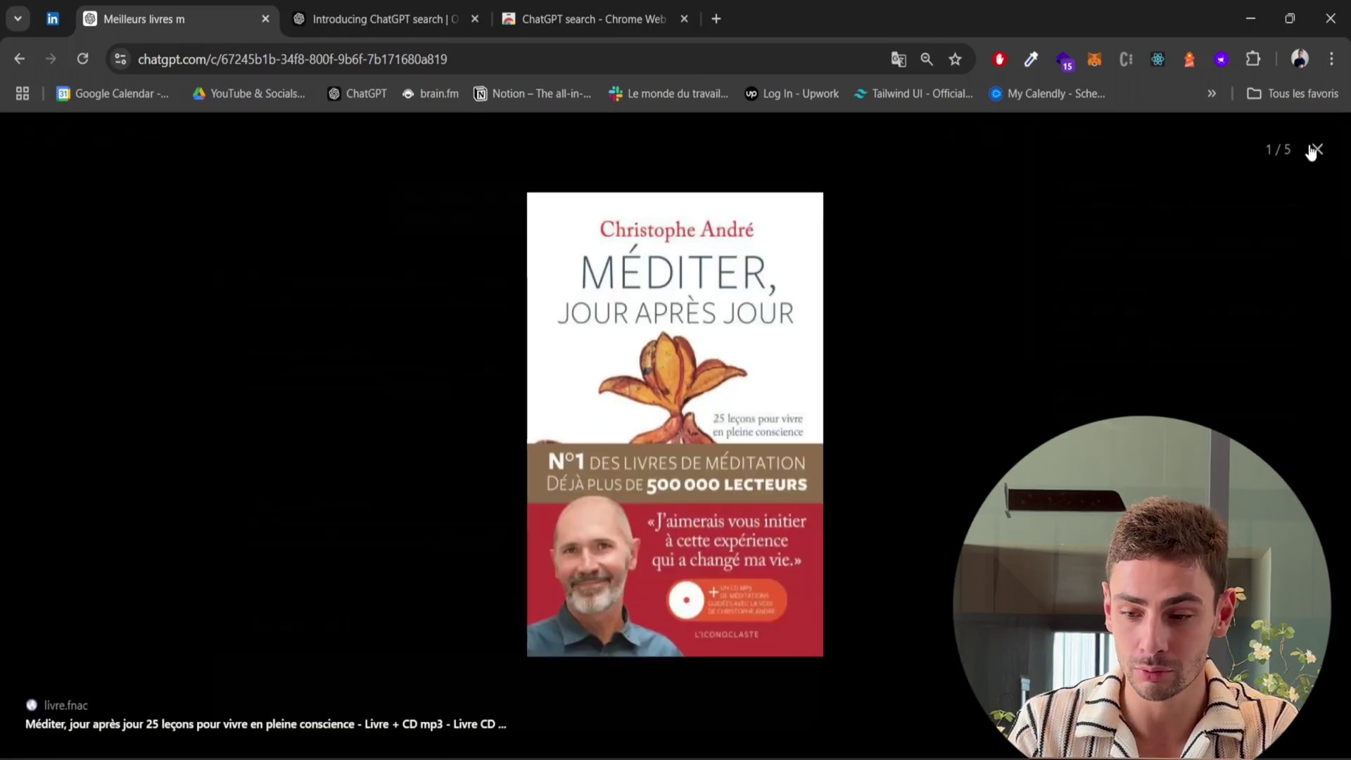
{"action": "left_click", "coordinate": [1310, 151]}
{"action": "mouse_move", "coordinate": [417, 394]}
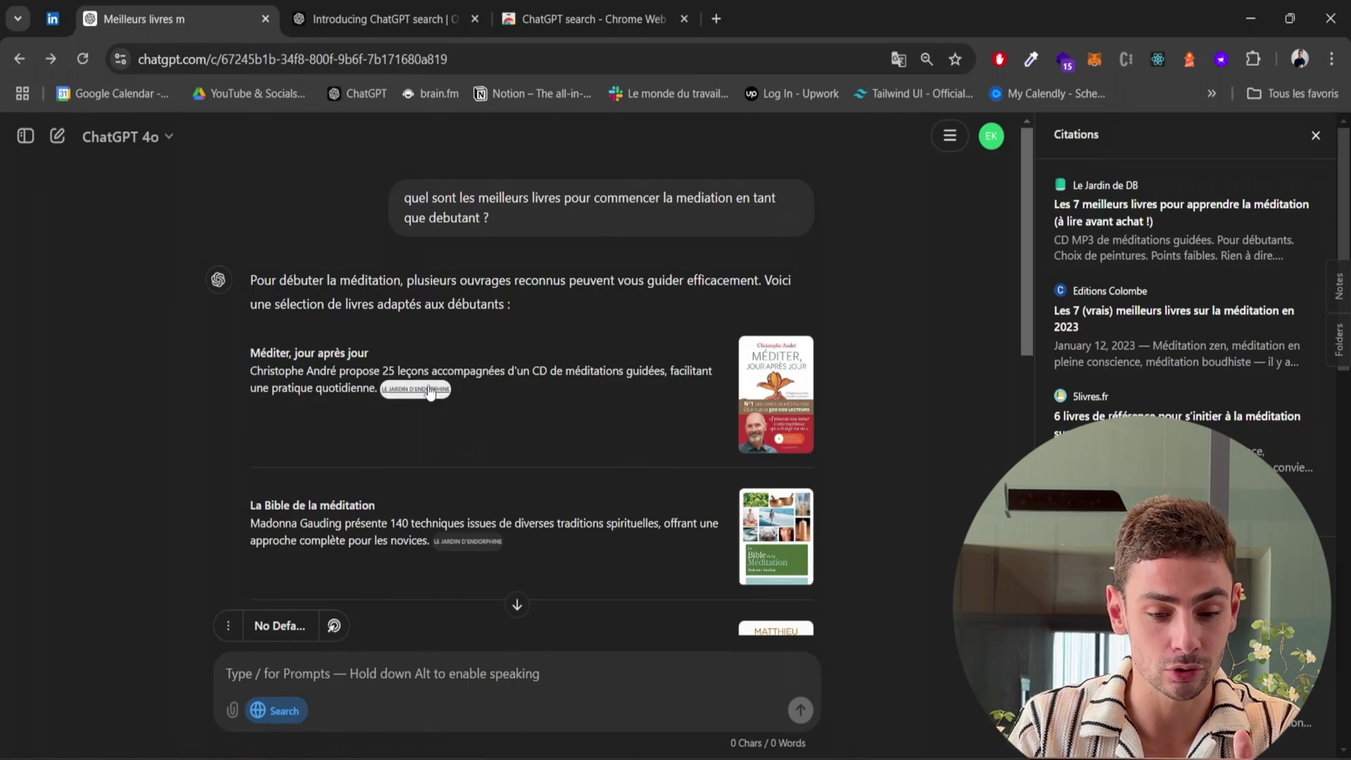
{"action": "scroll", "coordinate": [484, 459], "scroll_direction": "down", "scroll_amount": 9}
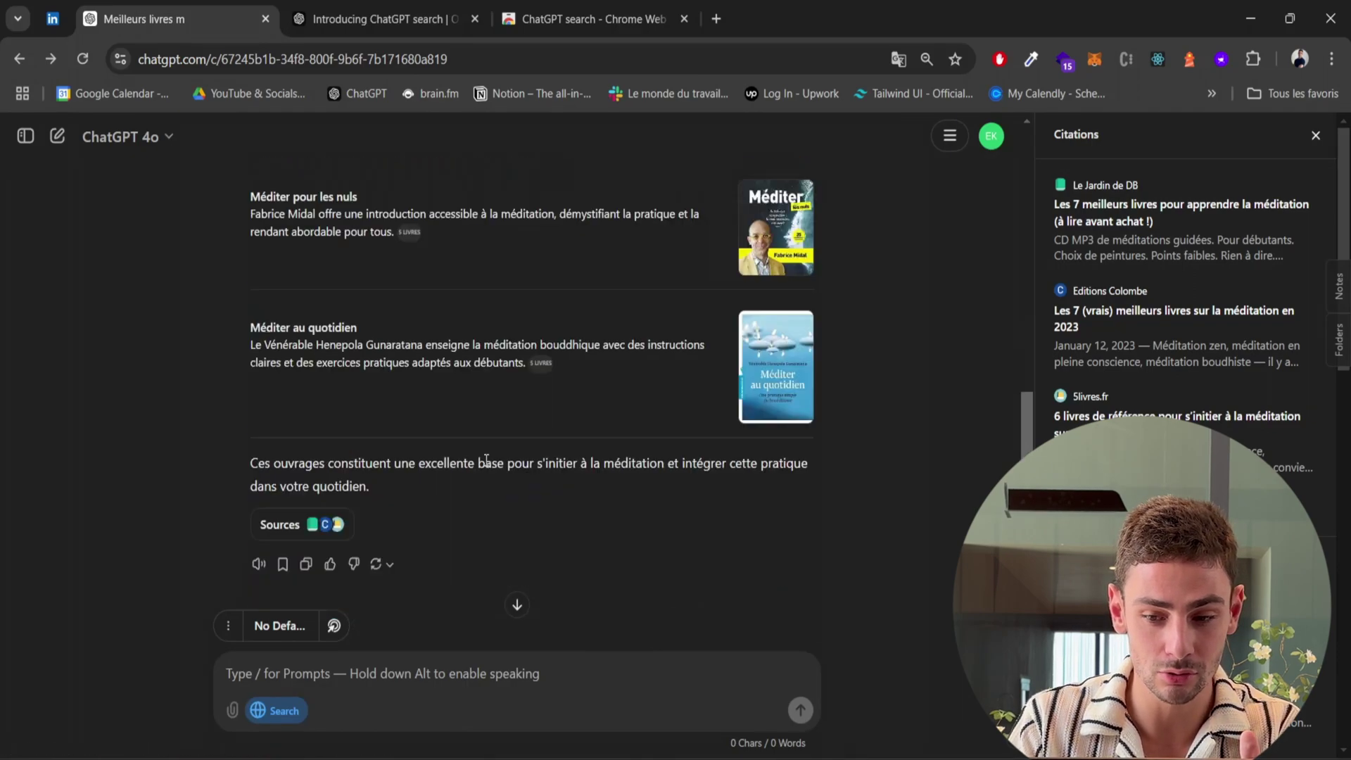
{"action": "scroll", "coordinate": [486, 459], "scroll_direction": "up", "scroll_amount": 10}
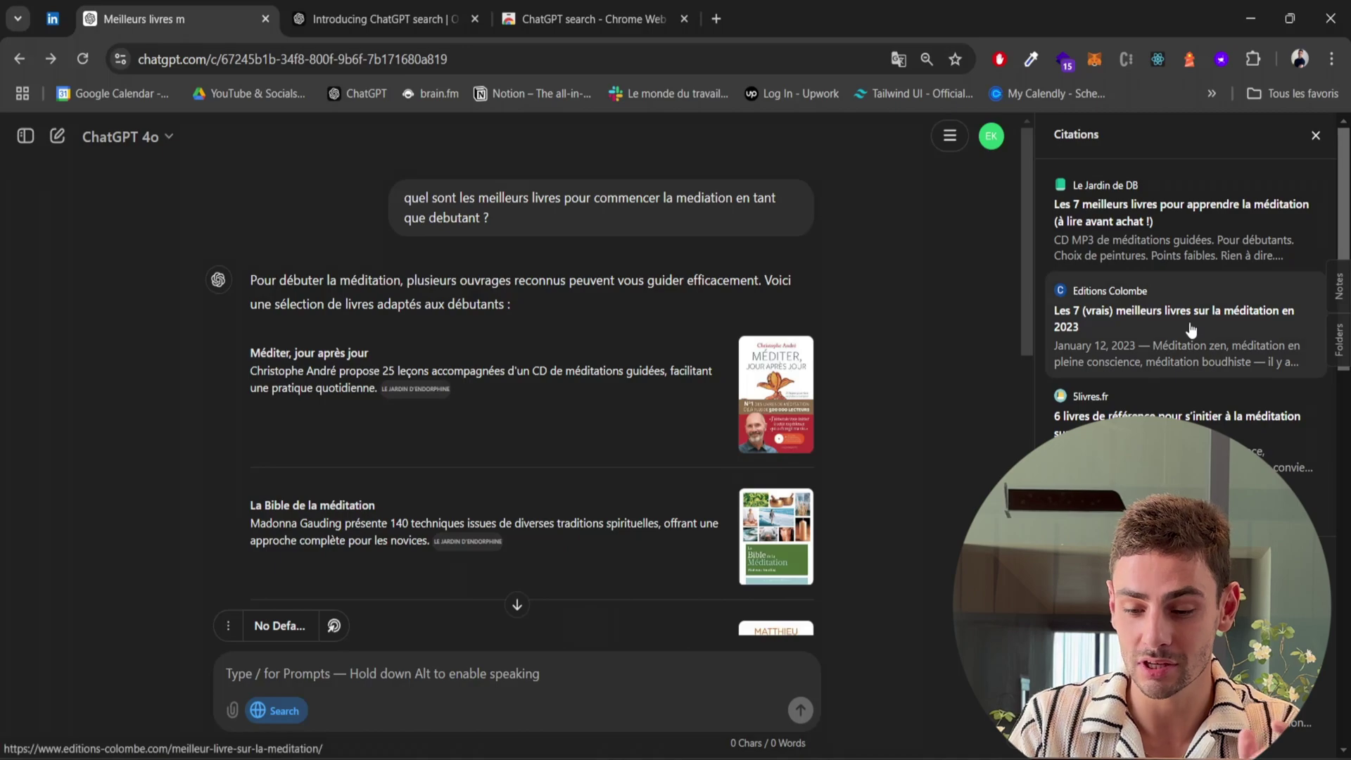
{"action": "scroll", "coordinate": [1191, 330], "scroll_direction": "down", "scroll_amount": 3}
{"action": "scroll", "coordinate": [1191, 329], "scroll_direction": "down", "scroll_amount": 1}
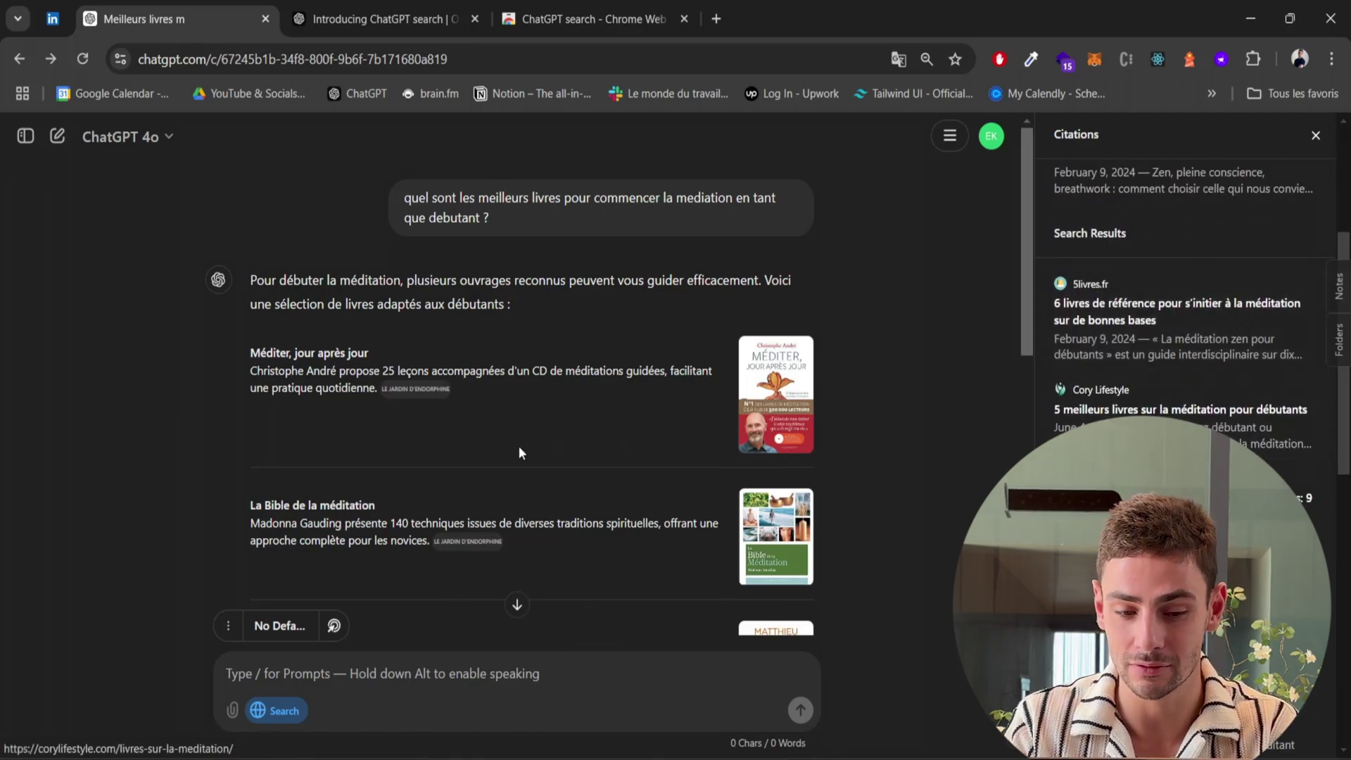
{"action": "scroll", "coordinate": [445, 433], "scroll_direction": "down", "scroll_amount": 2}
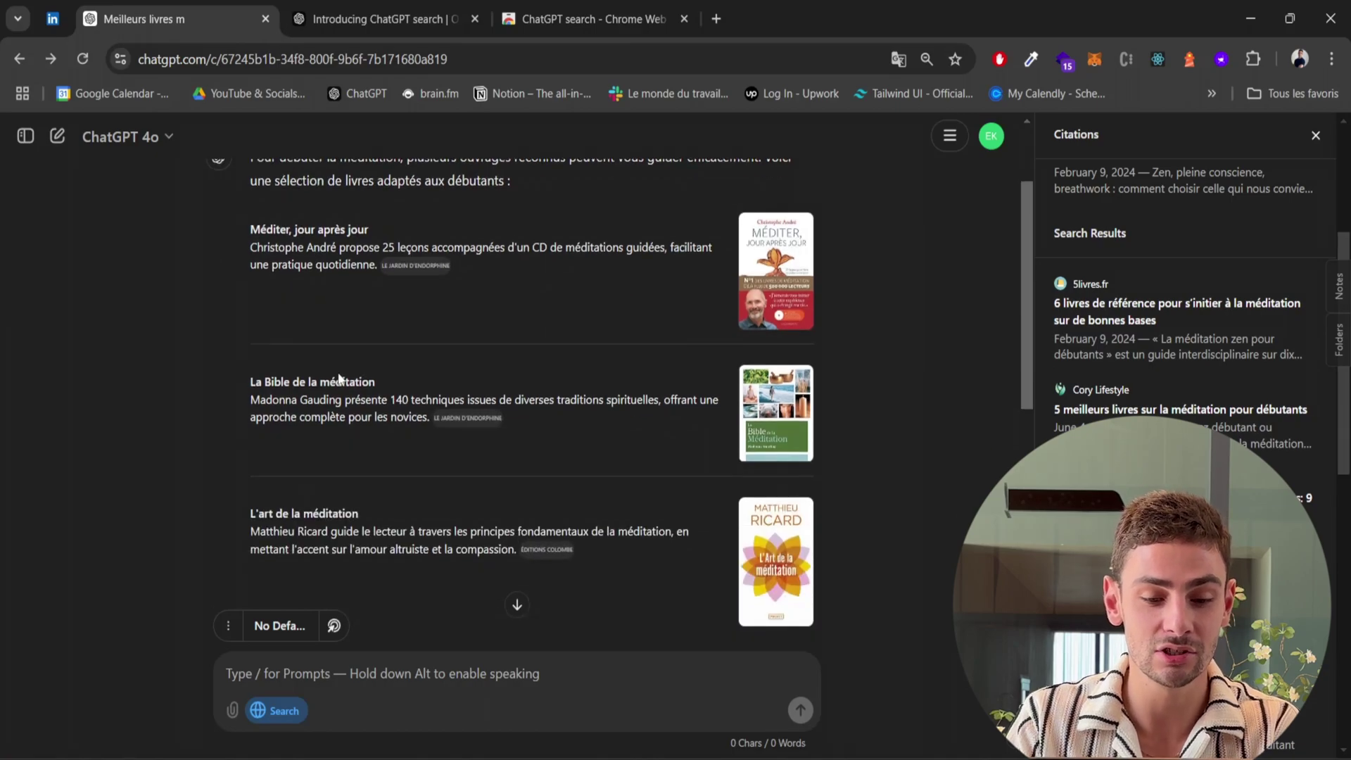
{"action": "left_click", "coordinate": [468, 417]}
{"action": "scroll", "coordinate": [467, 418], "scroll_direction": "down", "scroll_amount": 5}
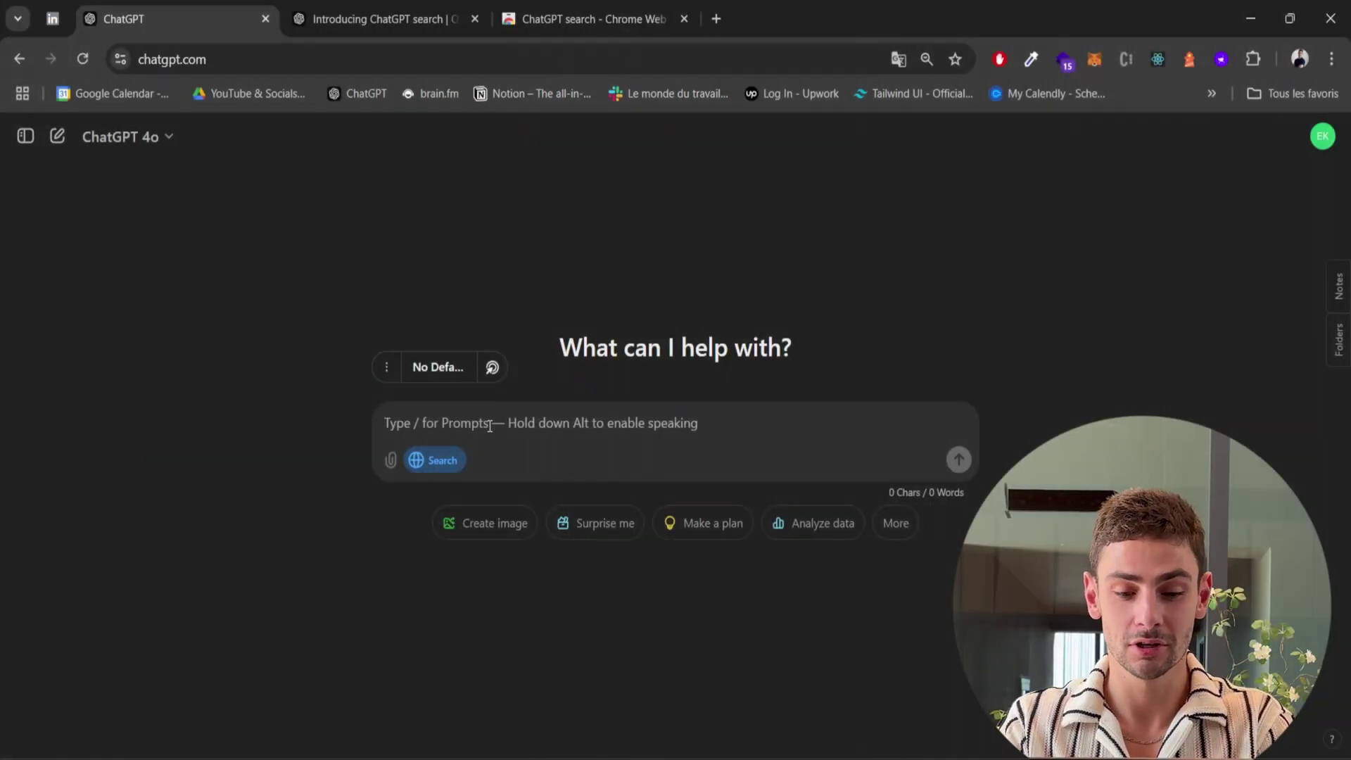
Step: Ask "comparer iphone 16 et 16pro" in a new chat with web search on
{"action": "type", "text": "comparer iphone 16 et 16pro"}
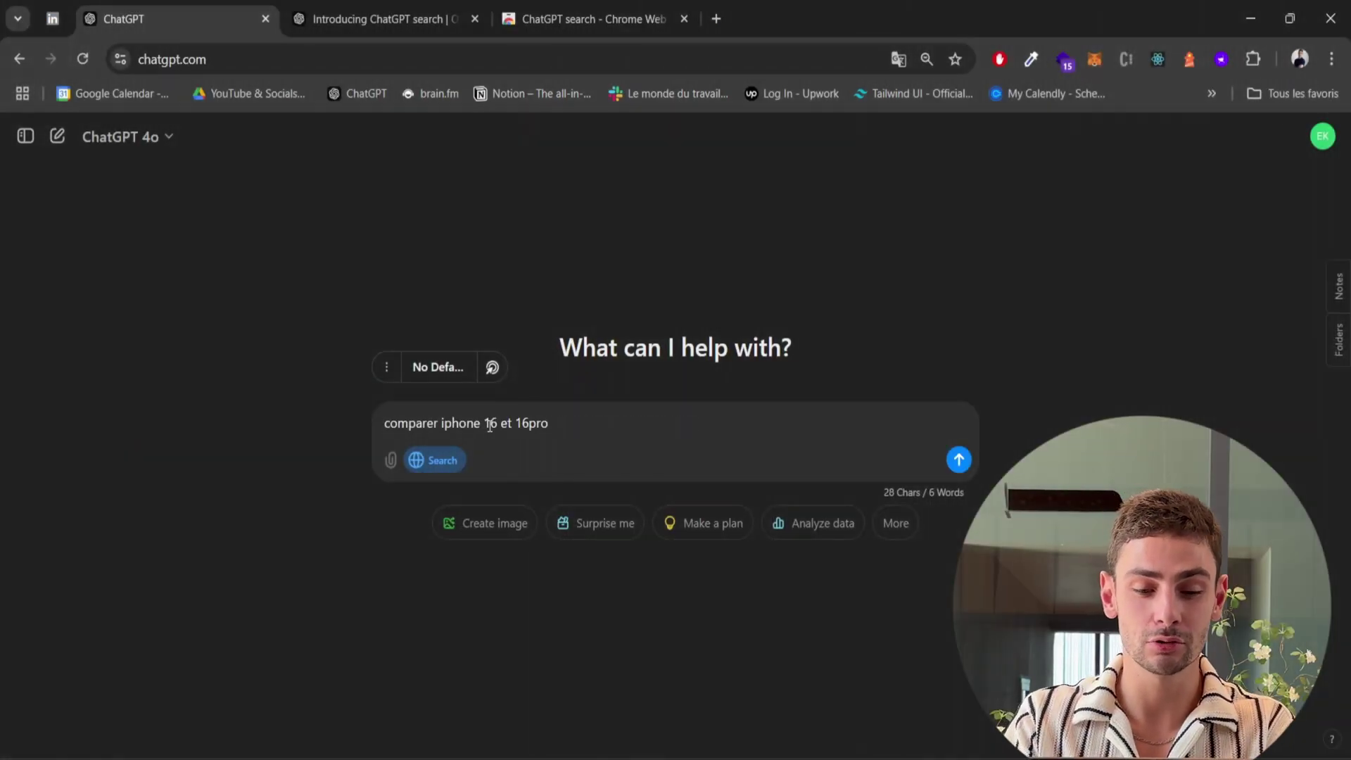
{"action": "key", "text": "Return"}
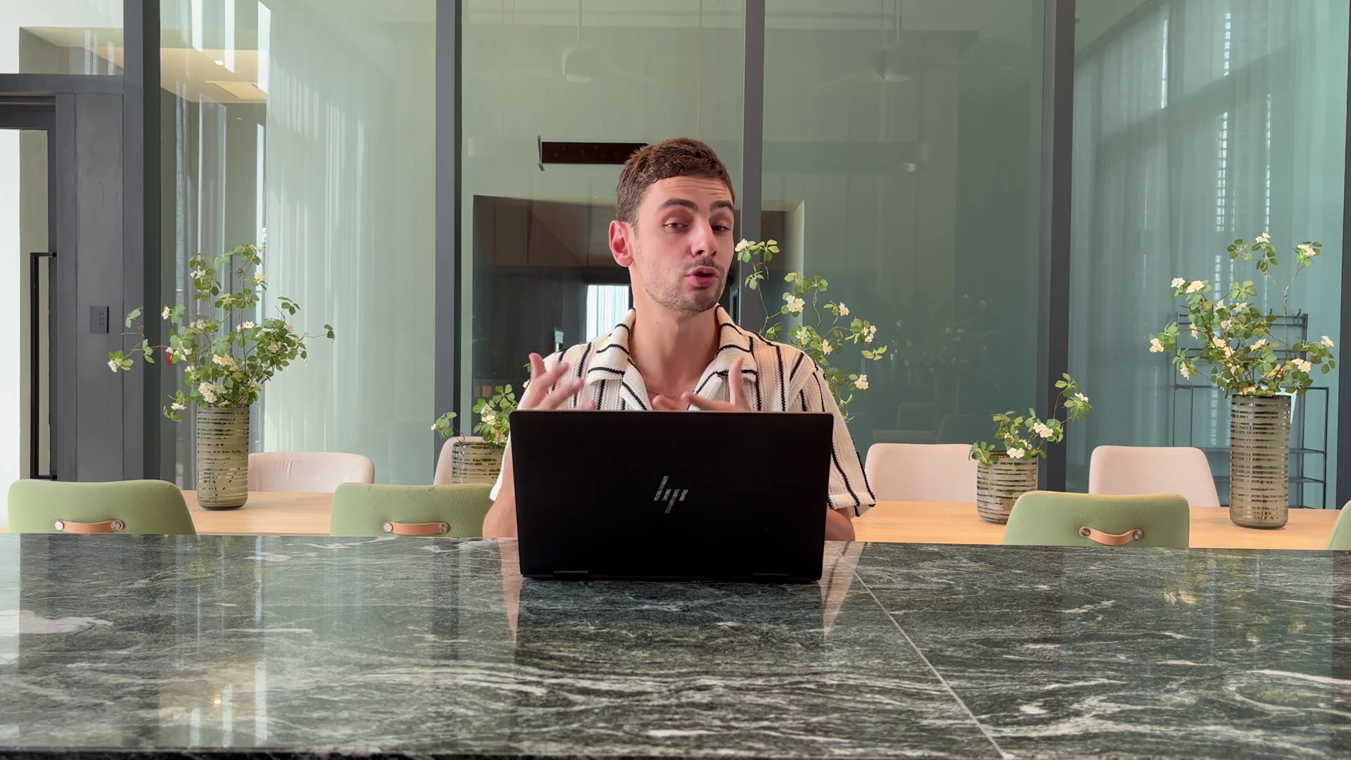
Step: Read through the iPhone 16 and 16 Pro comparison from the design and materials section down to the price summary
{"action": "left_click_drag", "start_coordinate": [258, 235], "coordinate": [375, 235]}
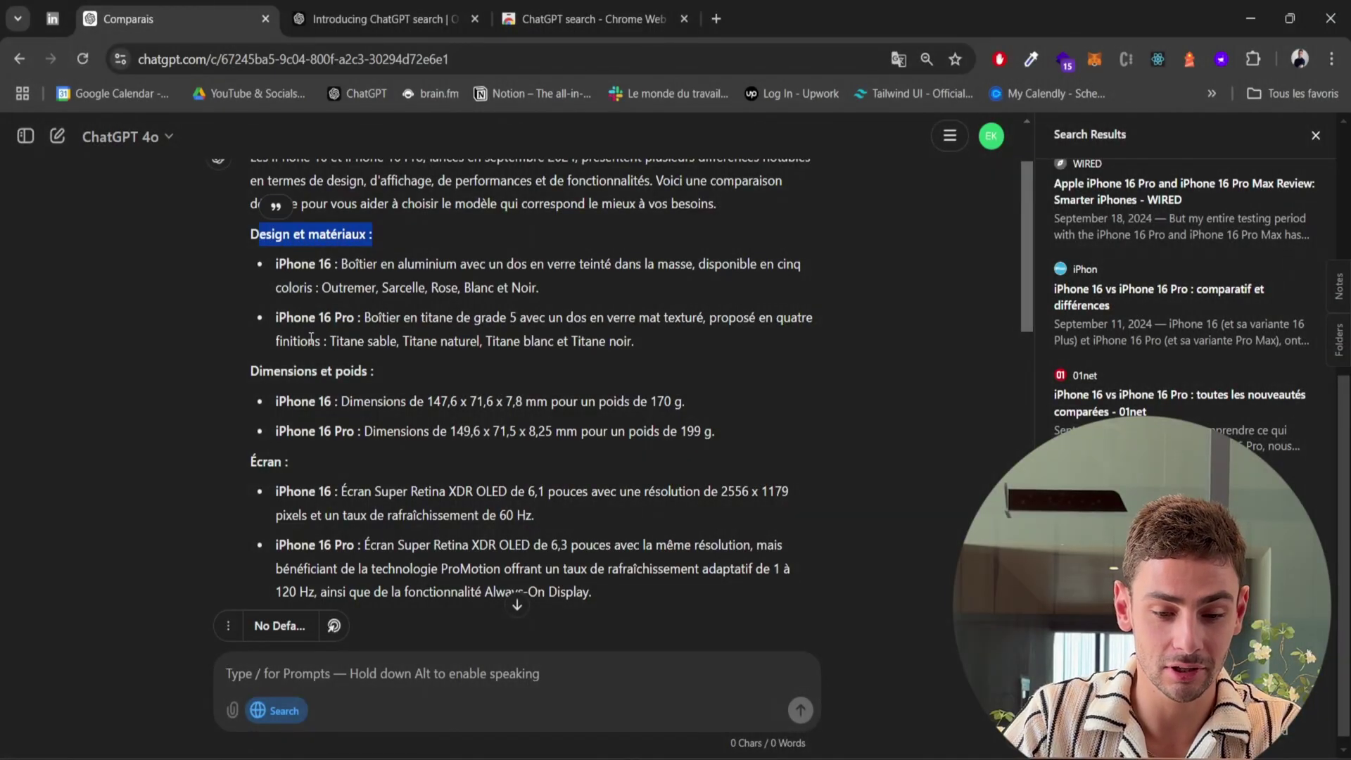
{"action": "scroll", "coordinate": [311, 339], "scroll_direction": "down", "scroll_amount": 1}
{"action": "left_click_drag", "start_coordinate": [275, 314], "coordinate": [408, 314]}
{"action": "scroll", "coordinate": [408, 314], "scroll_direction": "down", "scroll_amount": 8}
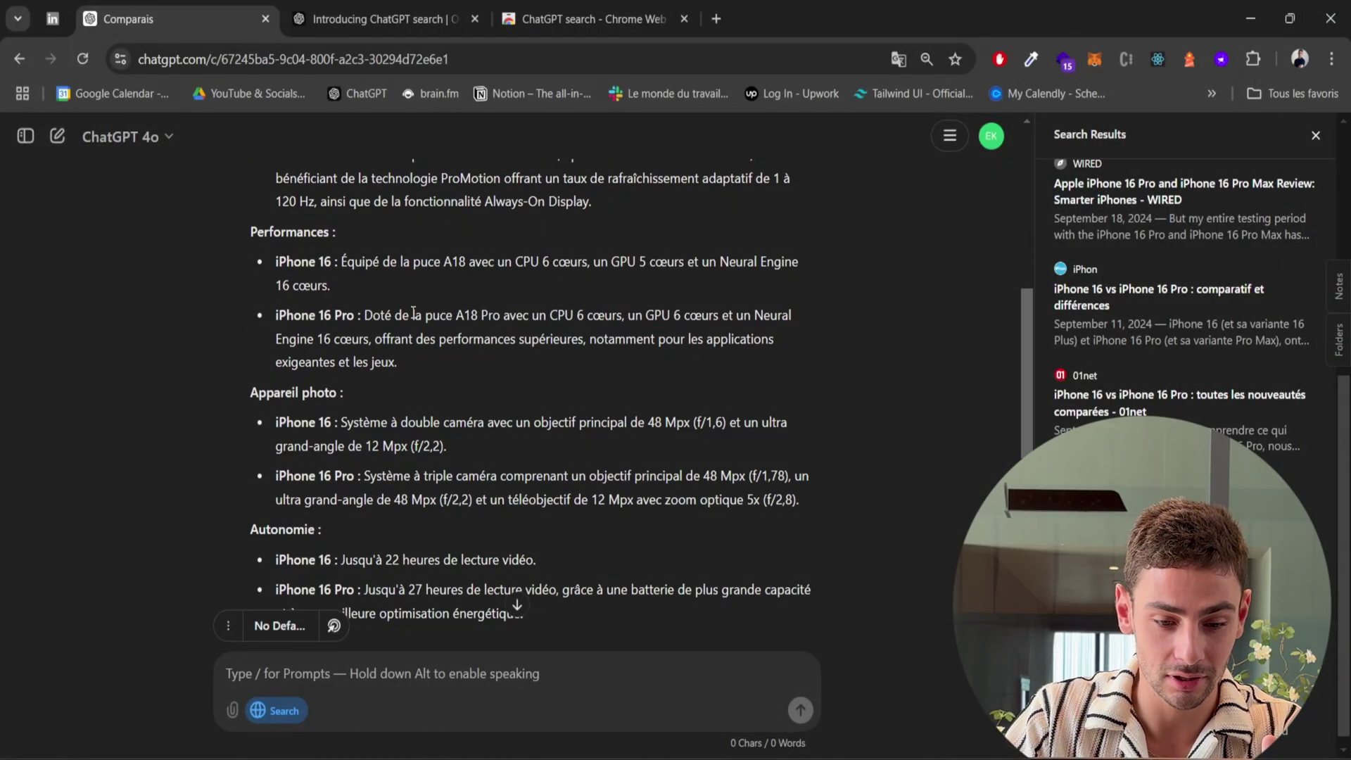
{"action": "scroll", "coordinate": [411, 311], "scroll_direction": "down", "scroll_amount": 3}
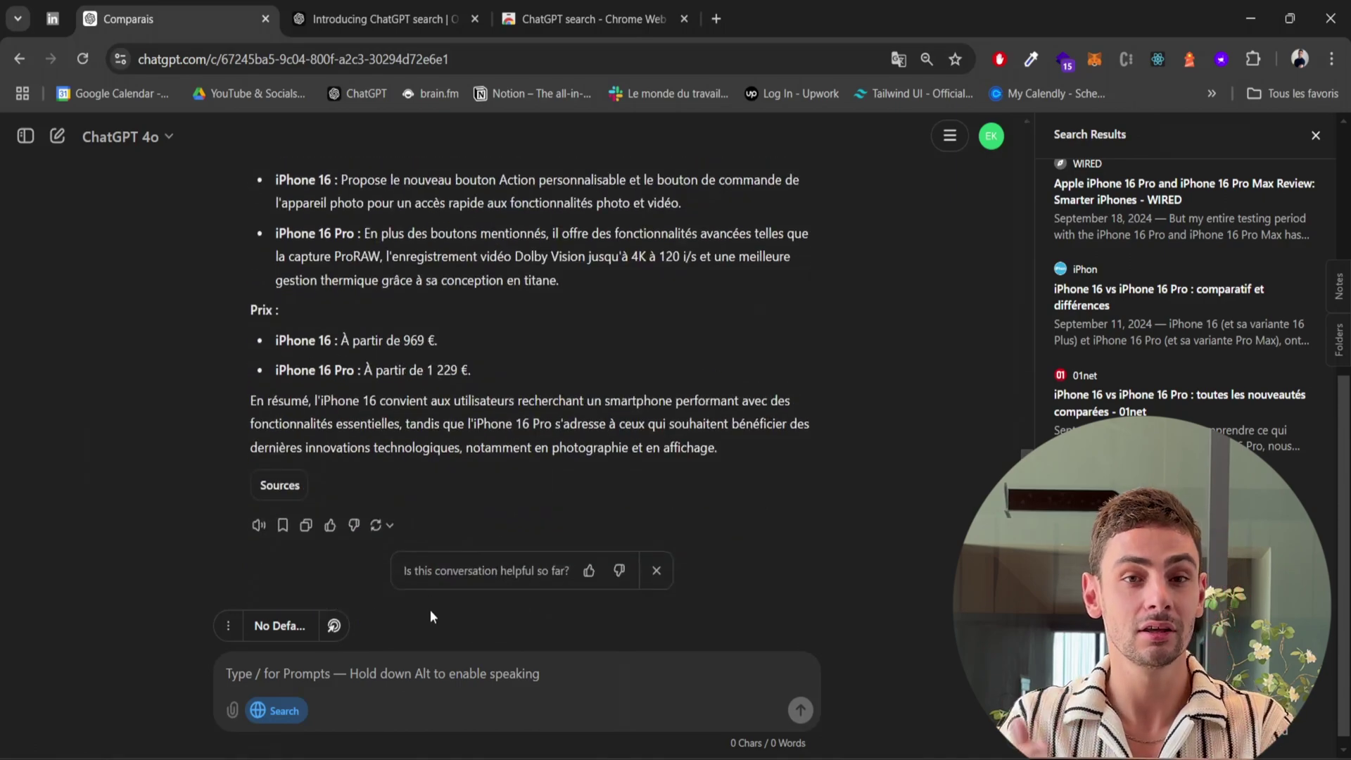
Step: Request the comparison as a table with "met moi ca sous la forme d'un tableau" and review it to the end
{"action": "left_click", "coordinate": [418, 675]}
{"action": "type", "text": "met moi ca sou"}
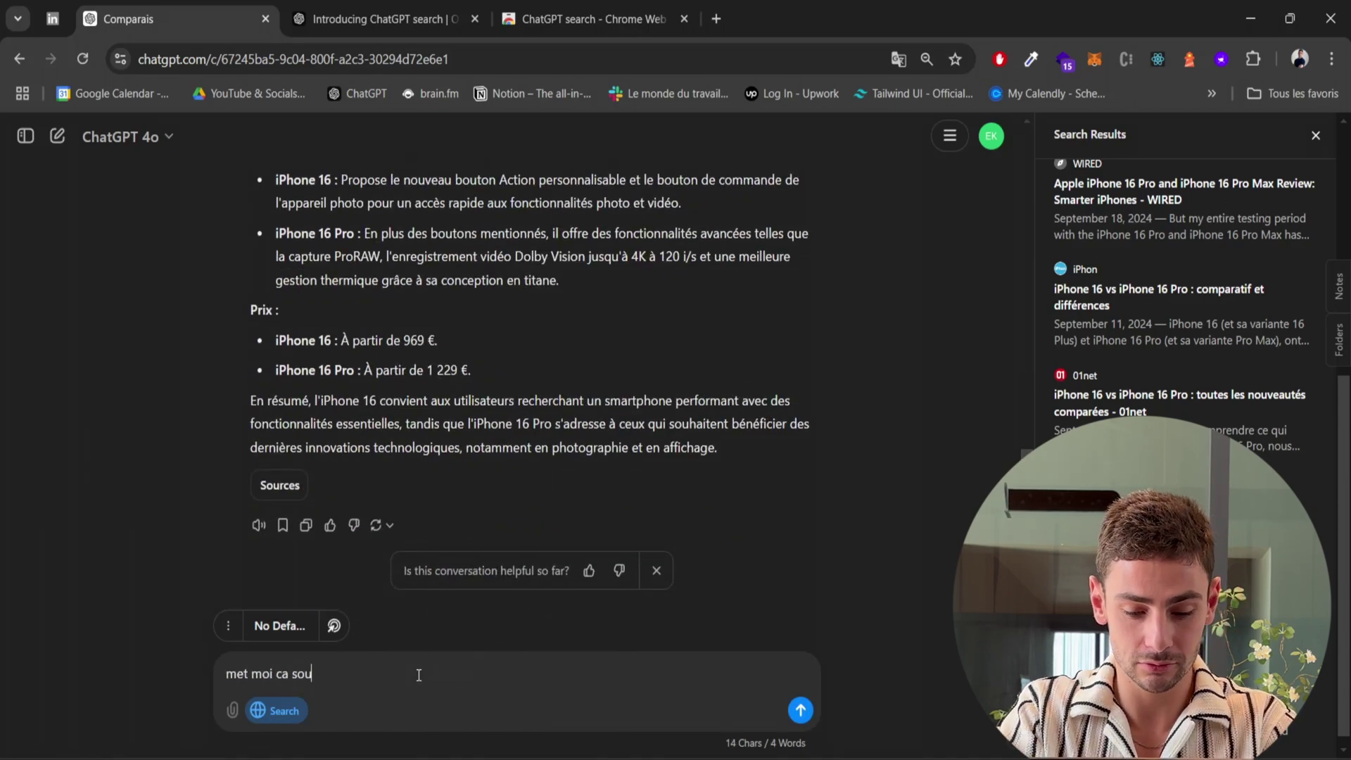
{"action": "type", "text": "s la forme d'un tableau"}
{"action": "key", "text": "Return"}
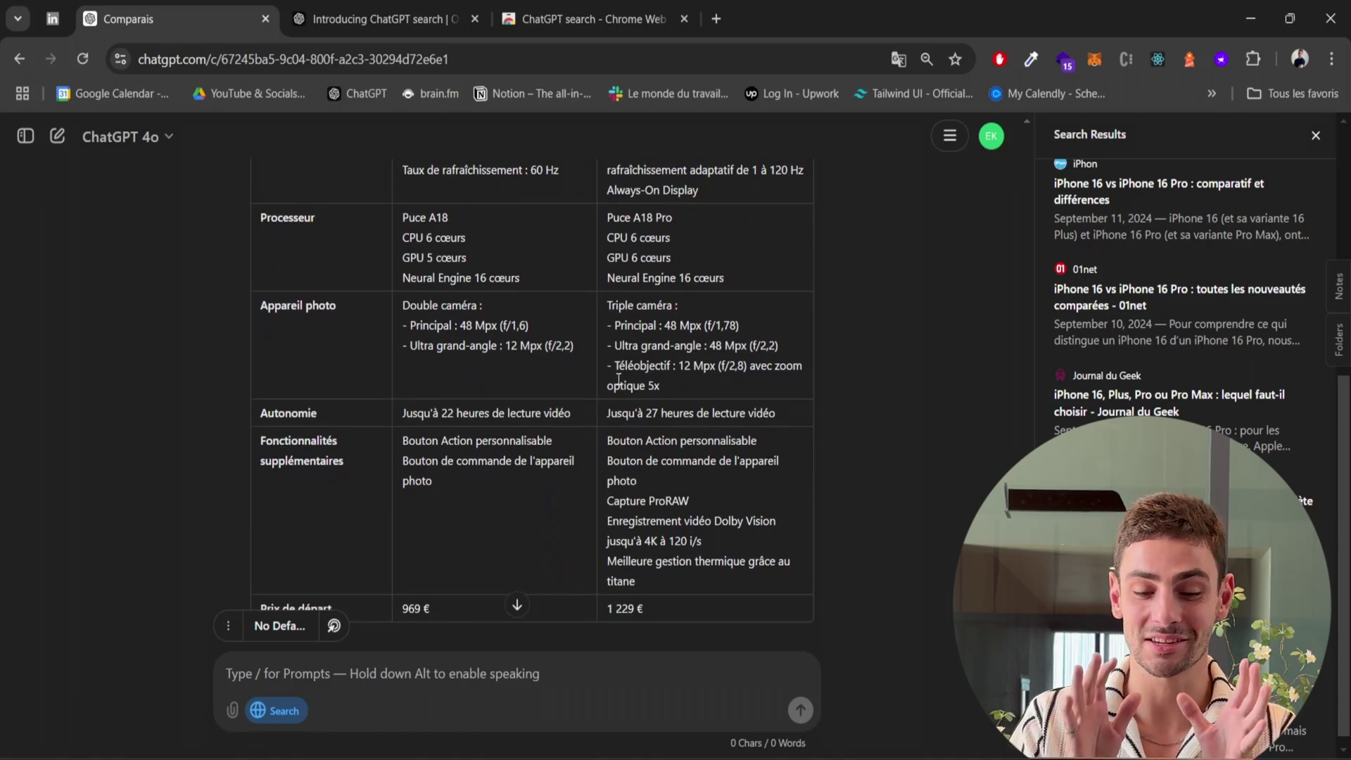
{"action": "scroll", "coordinate": [618, 380], "scroll_direction": "down", "scroll_amount": 3}
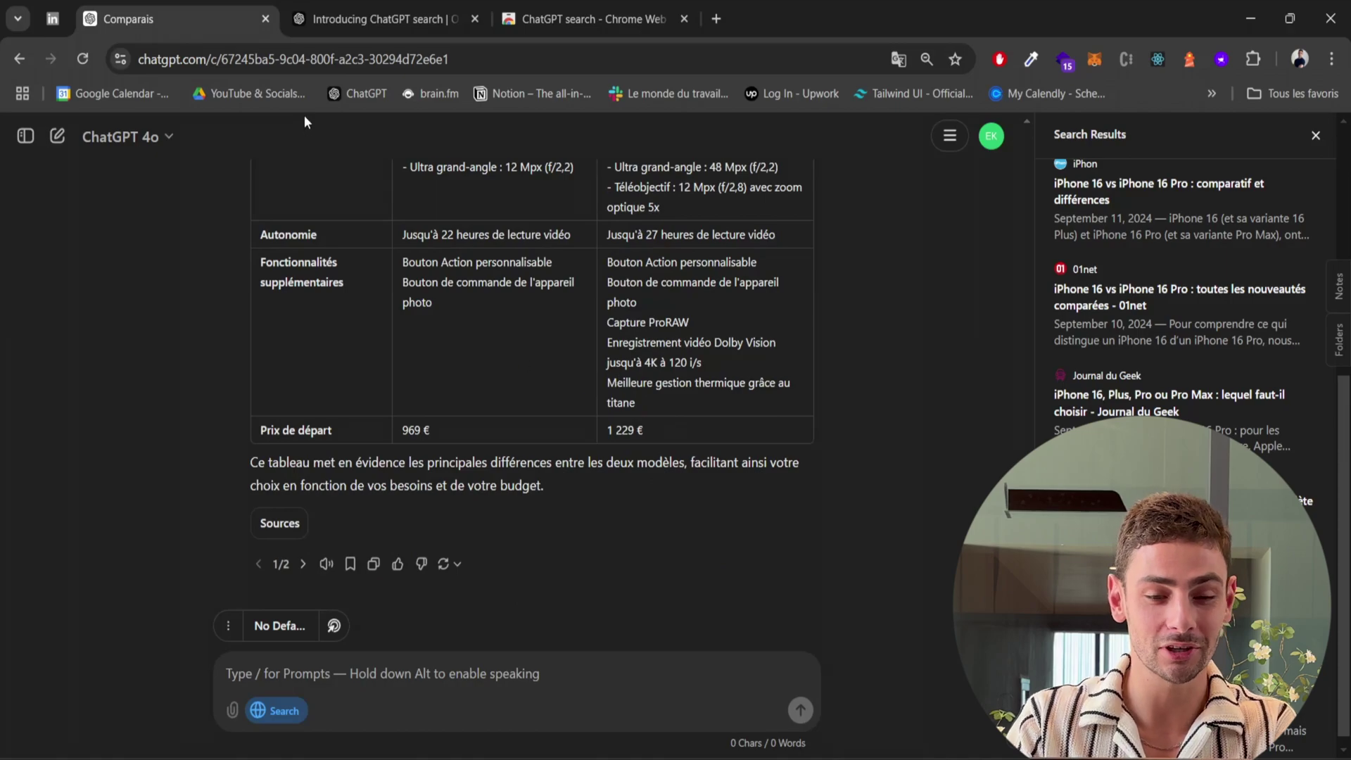
Step: Start a new chat with web search enabled
{"action": "left_click", "coordinate": [57, 136]}
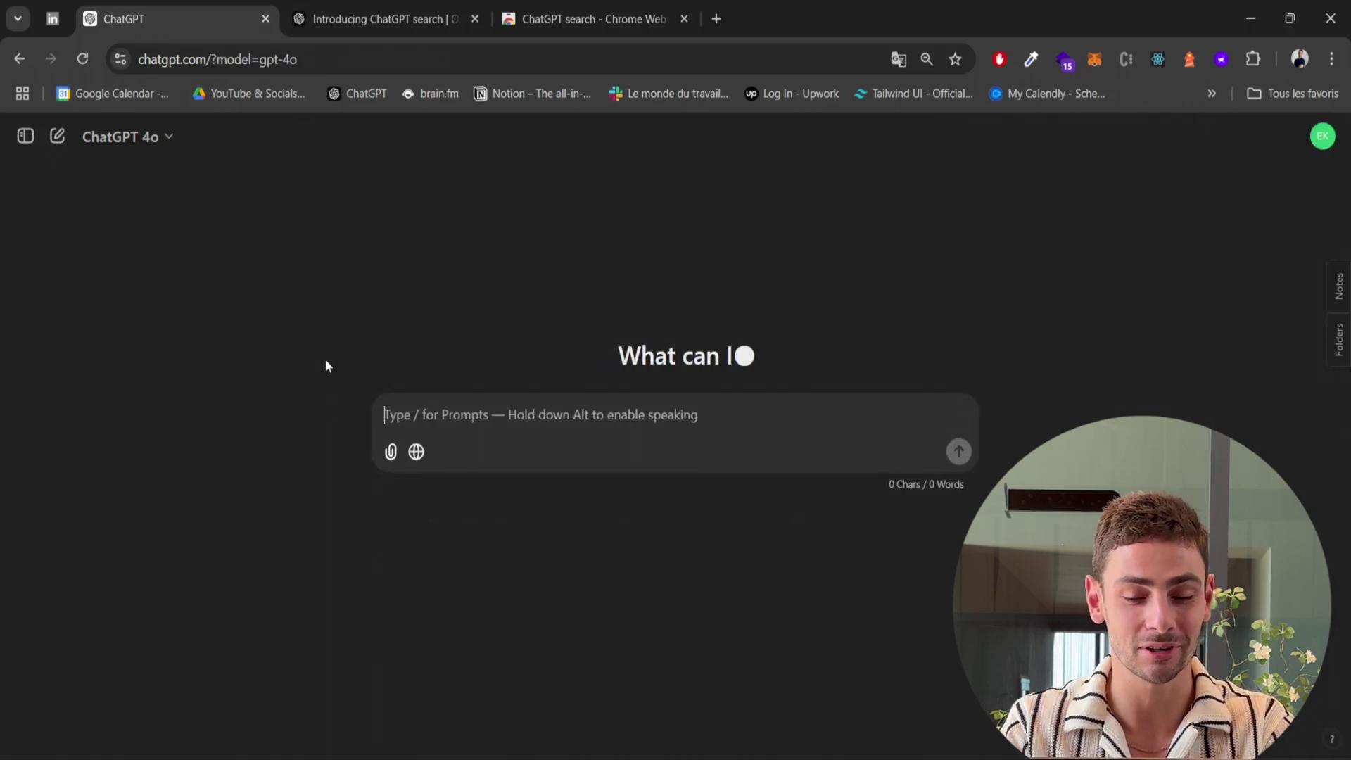
{"action": "left_click", "coordinate": [417, 461]}
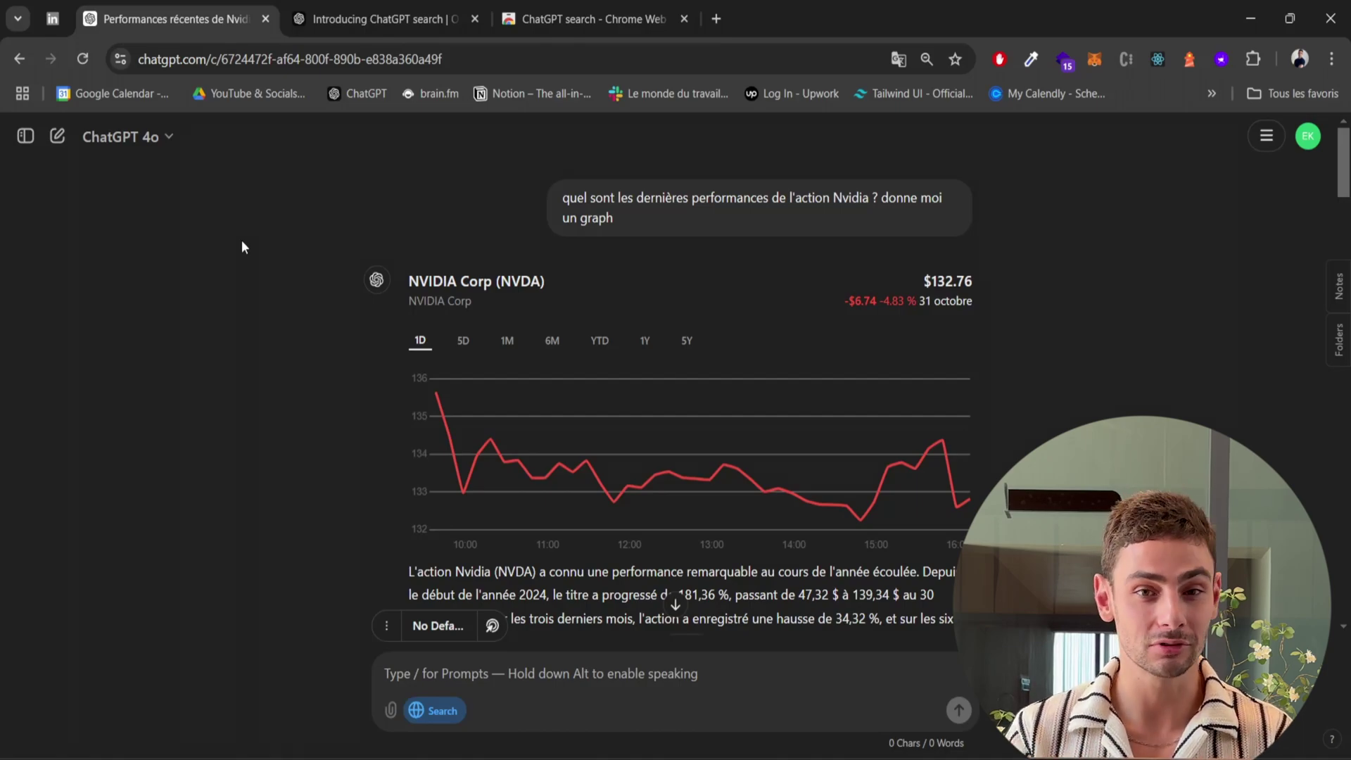
Step: View the Nvidia stock chart over the 5D and 1M ranges
{"action": "left_click", "coordinate": [475, 345]}
{"action": "left_click", "coordinate": [514, 345]}
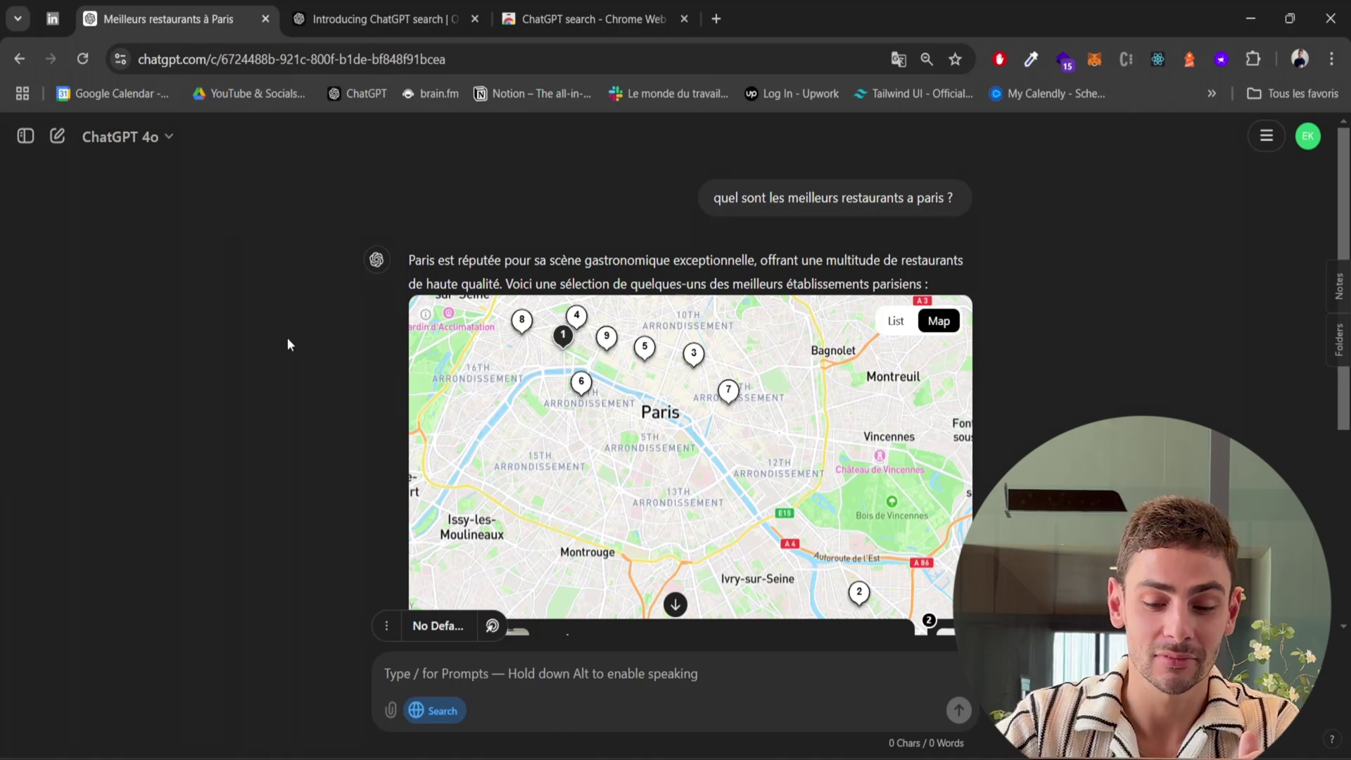
Step: Explore the map of the best Paris restaurants and browse the restaurant cards beneath it
{"action": "scroll", "coordinate": [286, 350], "scroll_direction": "down", "scroll_amount": 2}
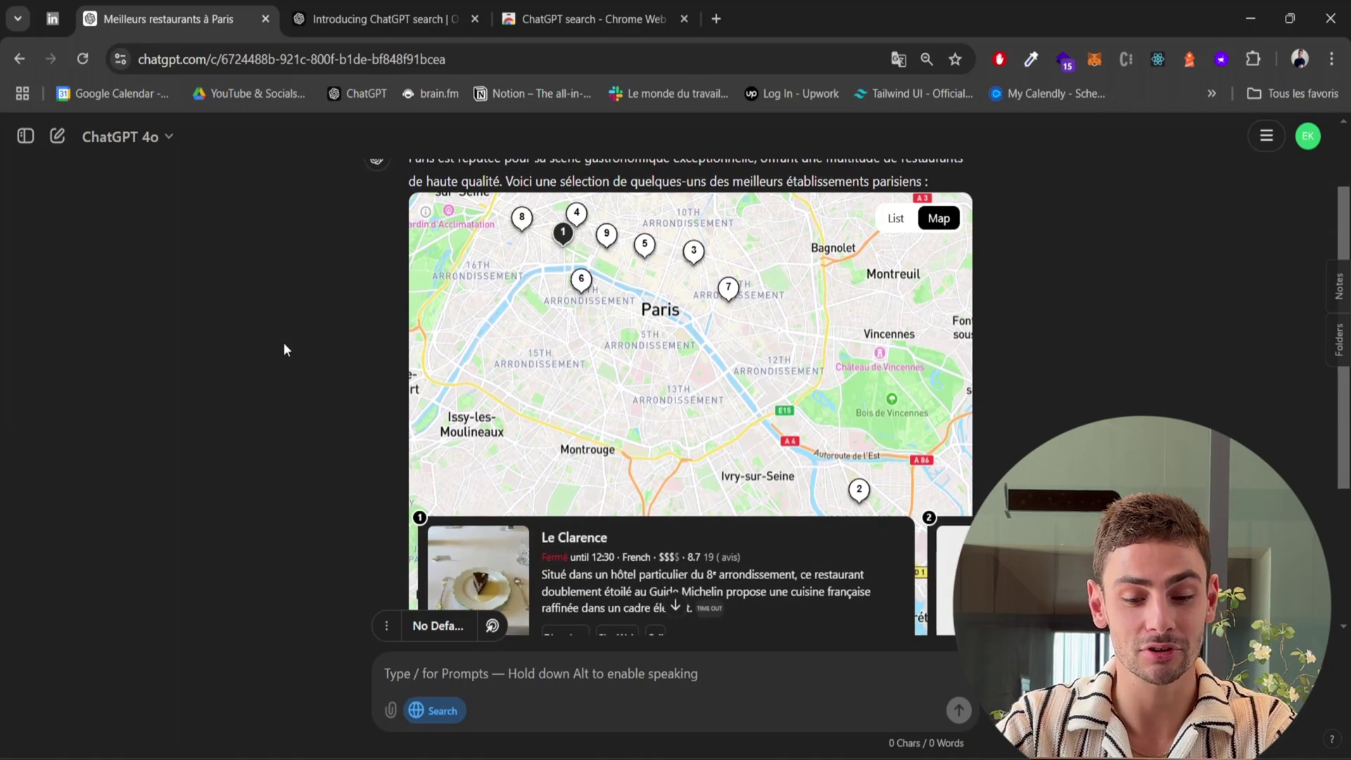
{"action": "scroll", "coordinate": [285, 349], "scroll_direction": "down", "scroll_amount": 1}
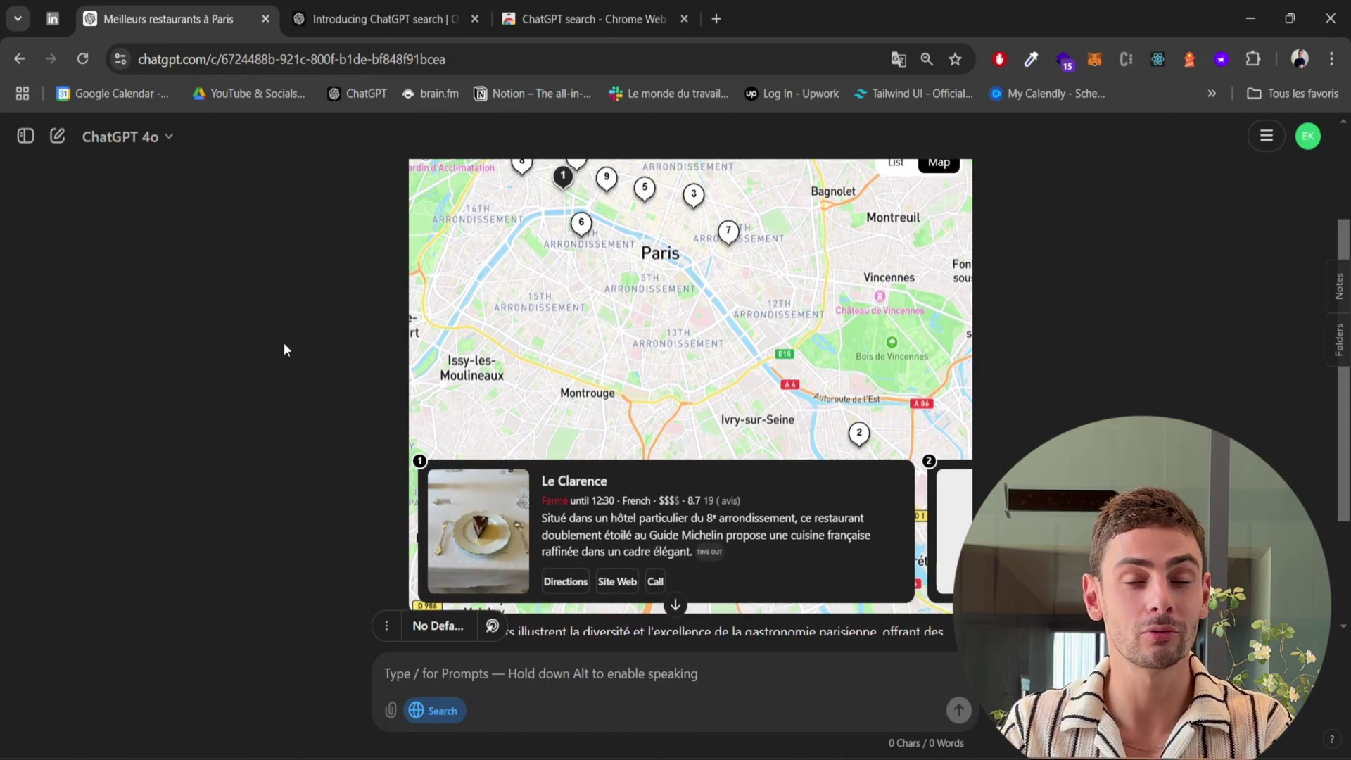
{"action": "scroll", "coordinate": [651, 332], "scroll_direction": "up", "scroll_amount": 2}
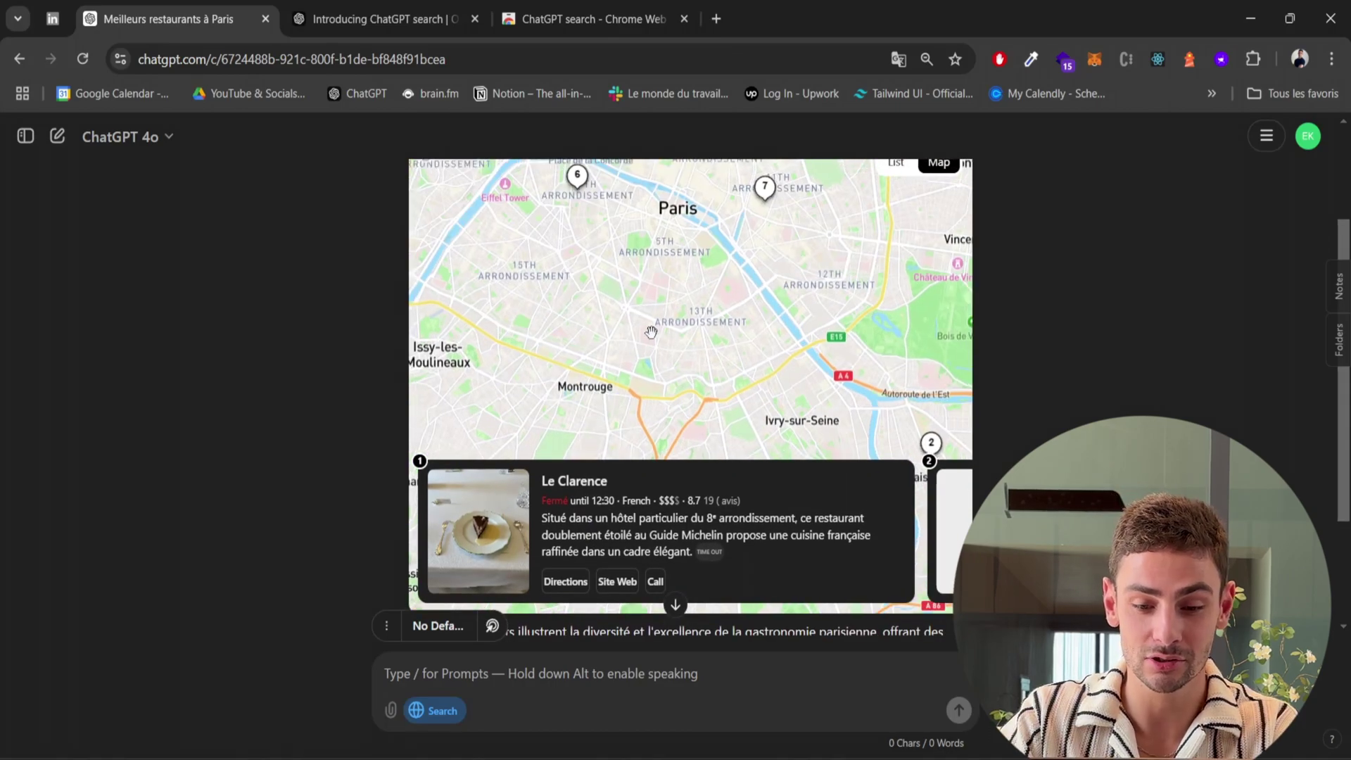
{"action": "scroll", "coordinate": [651, 332], "scroll_direction": "down", "scroll_amount": 1}
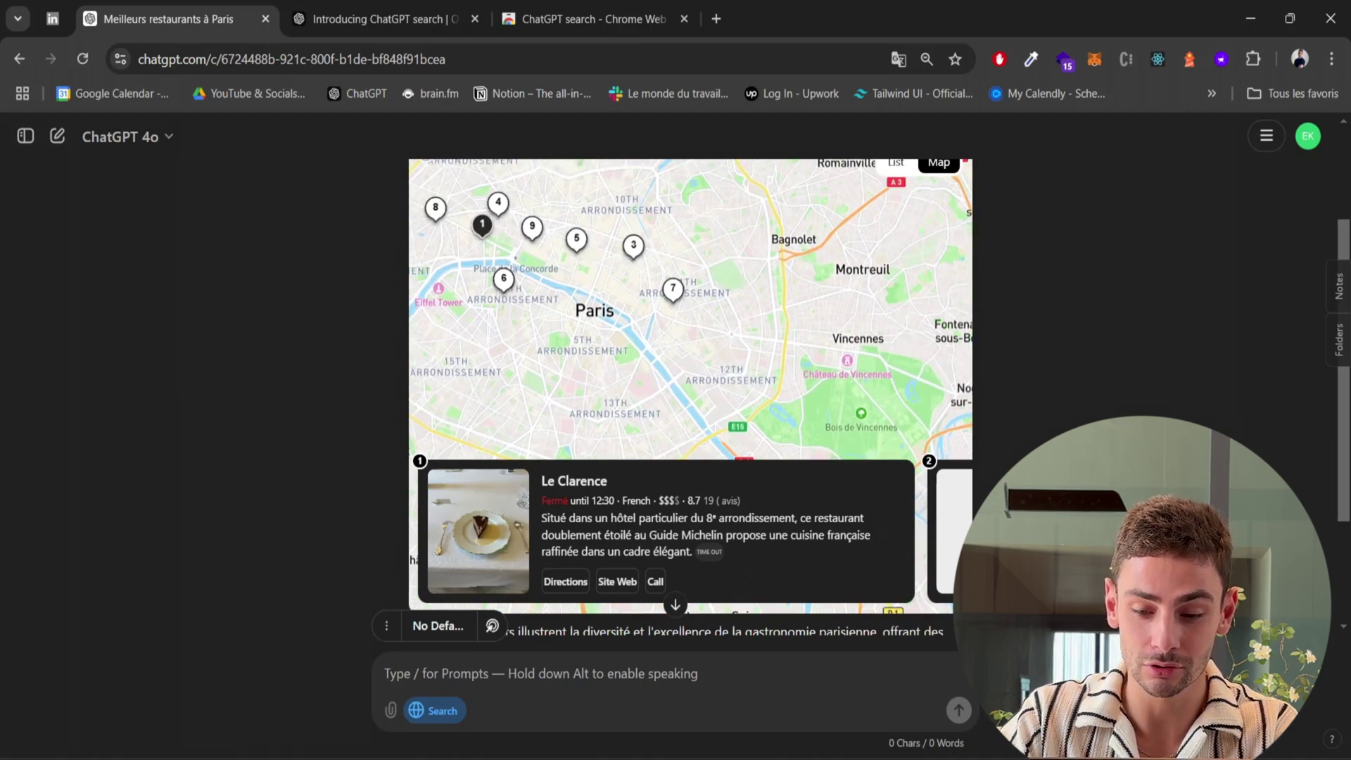
{"action": "scroll", "coordinate": [915, 546], "scroll_direction": "right", "scroll_amount": 4}
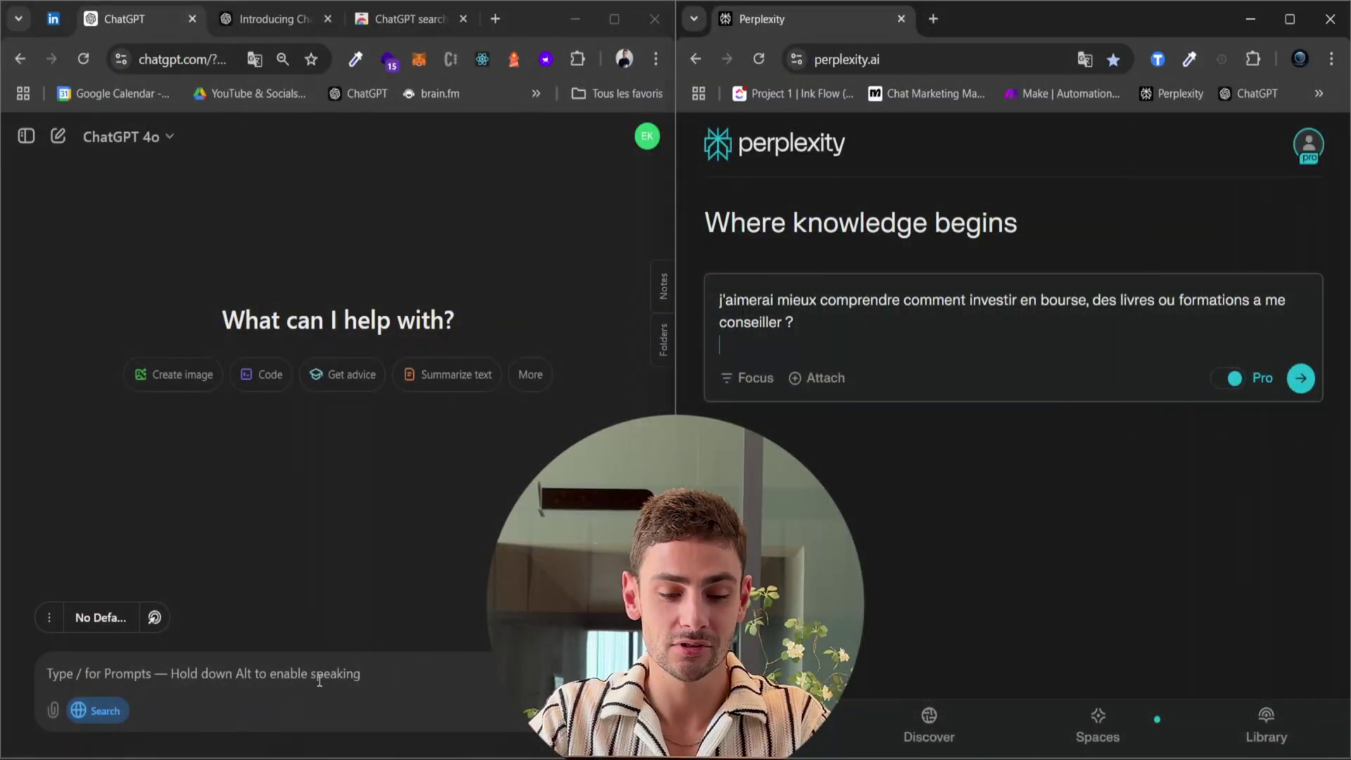
Step: Submit "j'aimerai mieux comprendre comment investir en bourse, des livres ou formations a me conseiller ?" in both ChatGPT and Perplexity
{"action": "type", "text": "j'aimerai mieux comprendre comment investir en bourse, des livres ou formations a me conseiller ?"}
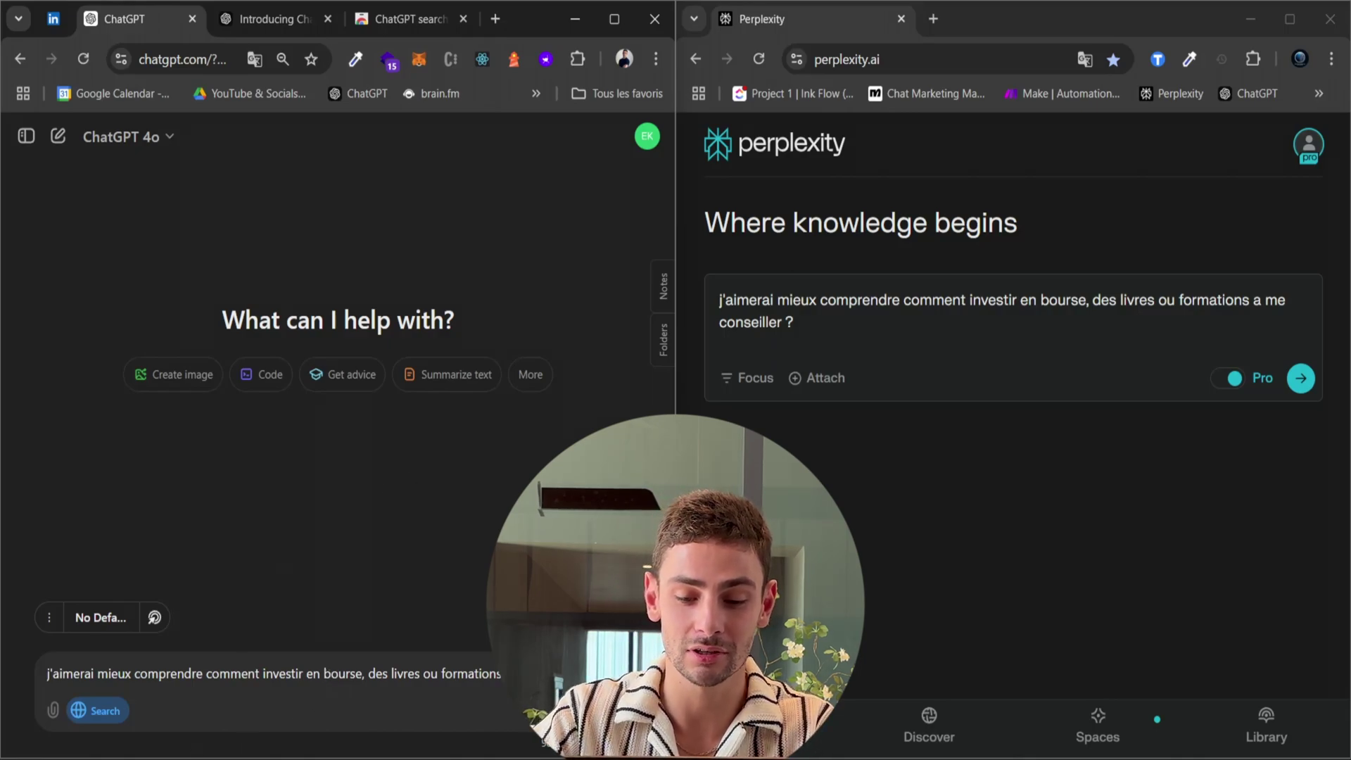
{"action": "key", "text": "Return"}
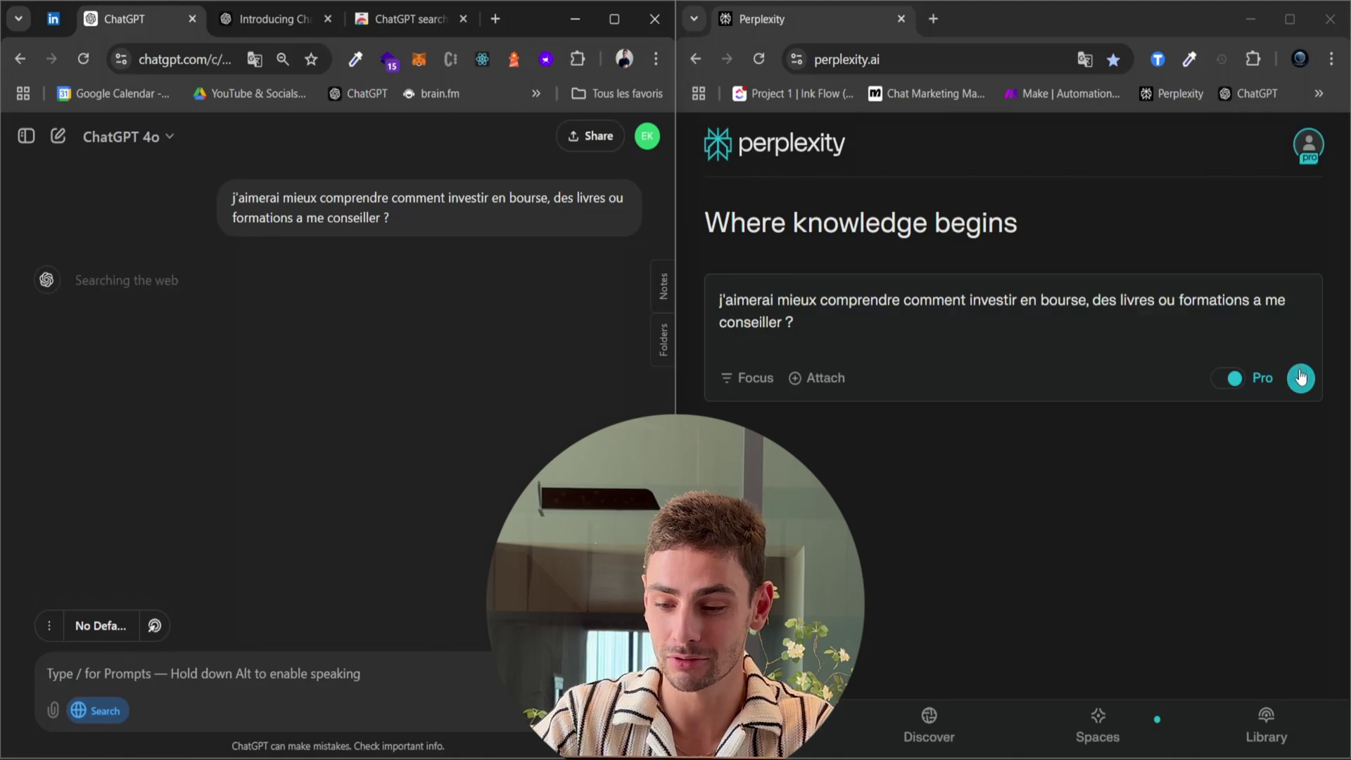
{"action": "left_click", "coordinate": [1300, 378]}
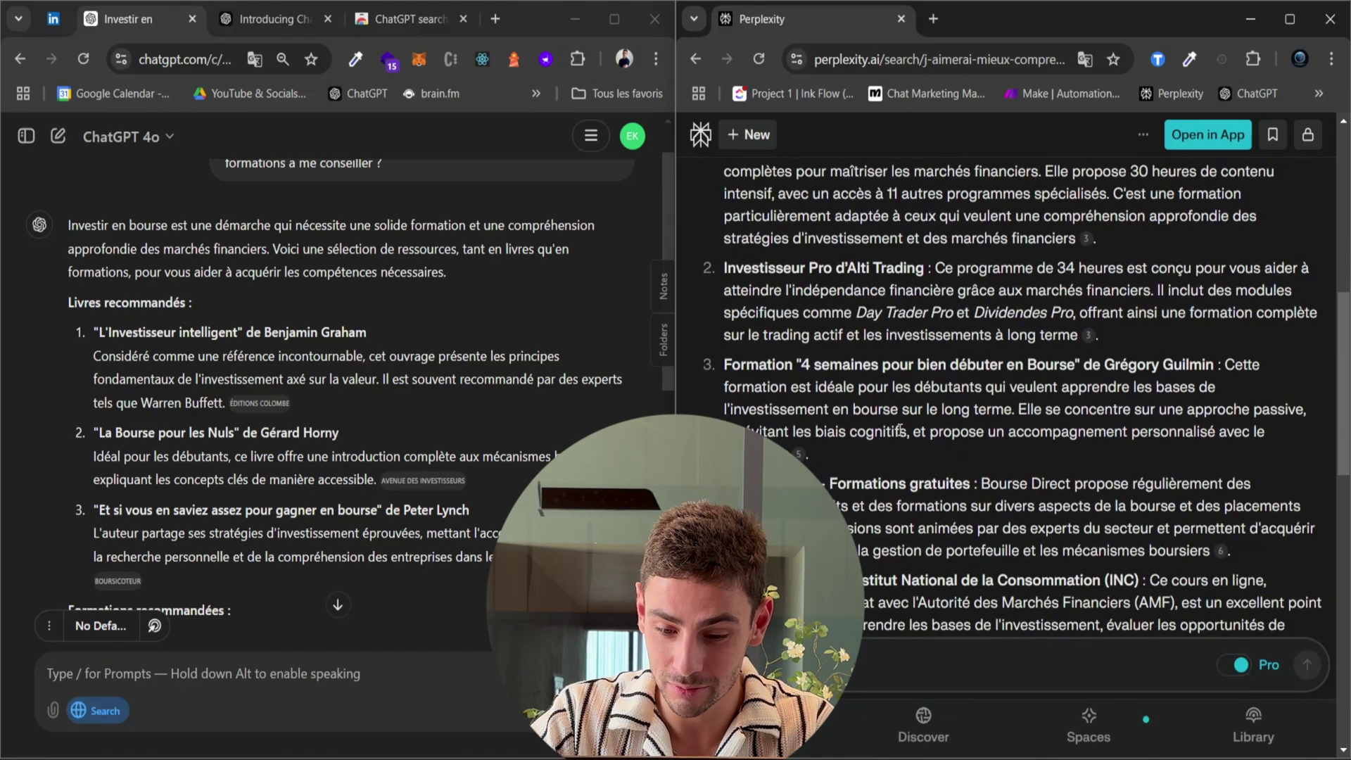
Step: Compare both answers on stock investing, and expand Perplexity's Pro Search stage on recommended investment books to examine its queries and sources
{"action": "mouse_move", "coordinate": [1037, 485]}
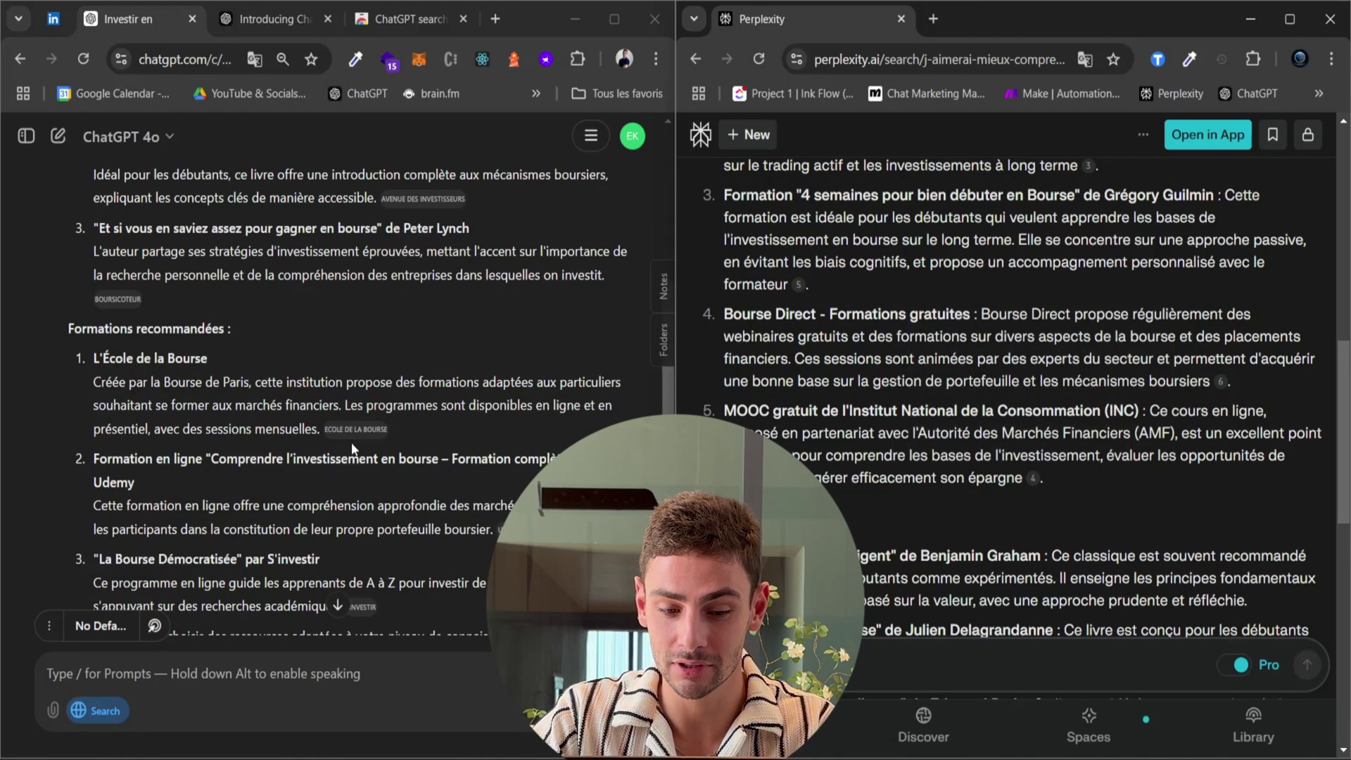
{"action": "mouse_move", "coordinate": [364, 438]}
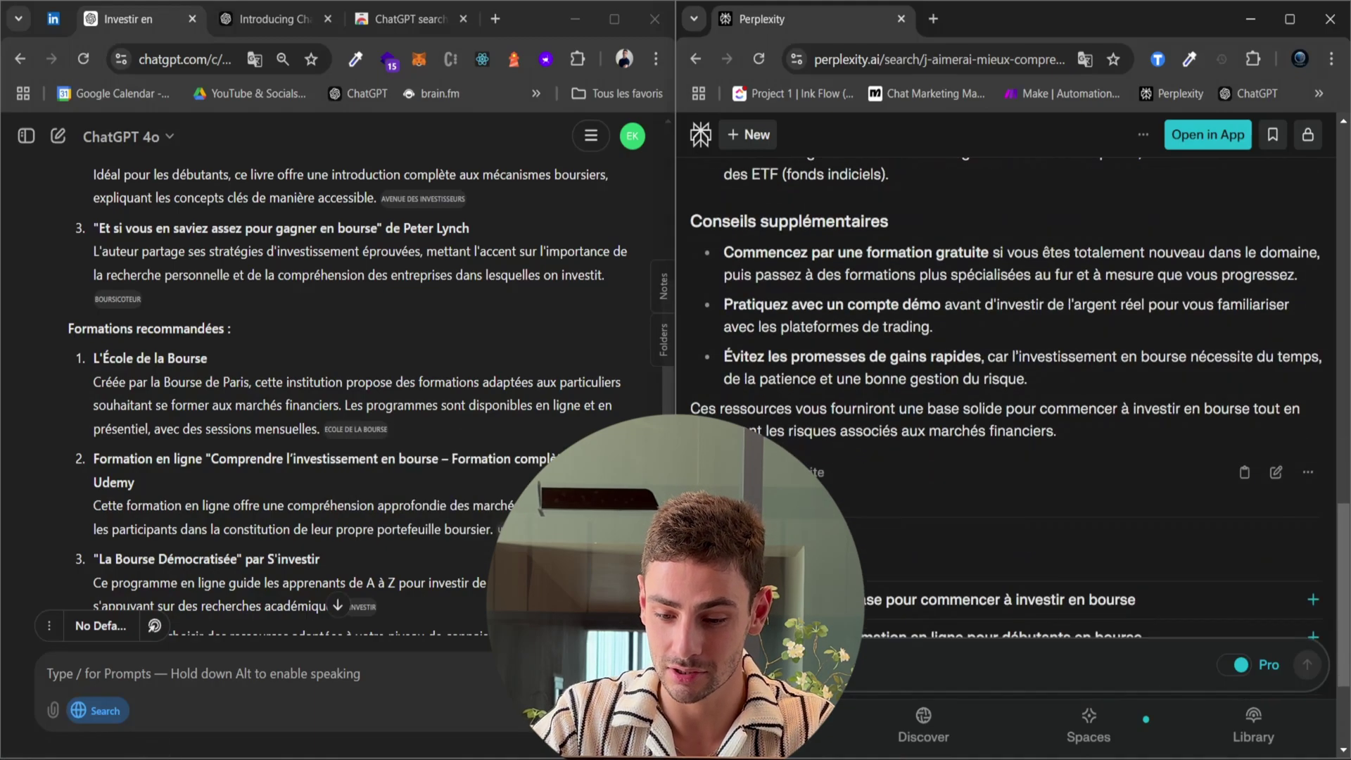
{"action": "scroll", "coordinate": [446, 499], "scroll_direction": "up", "scroll_amount": 5}
{"action": "scroll", "coordinate": [447, 499], "scroll_direction": "down", "scroll_amount": 6}
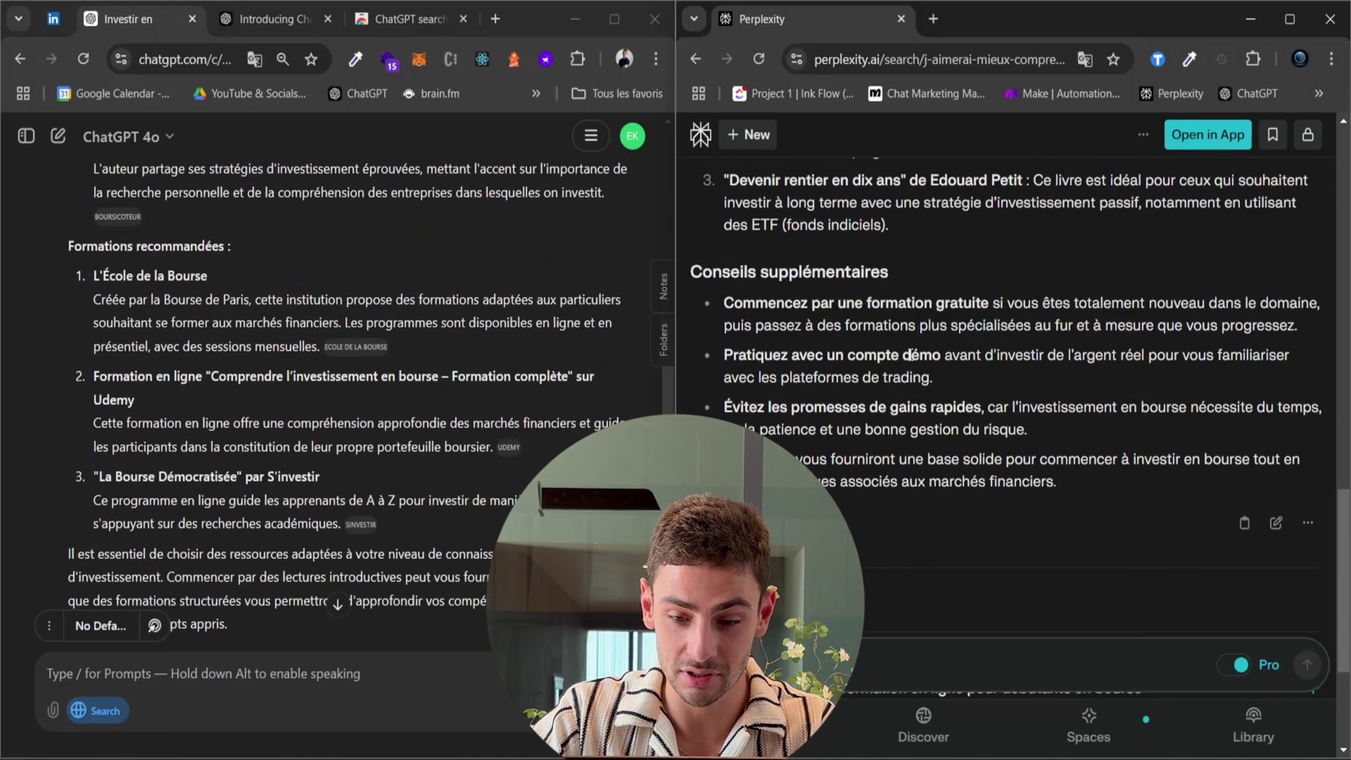
{"action": "scroll", "coordinate": [912, 360], "scroll_direction": "up", "scroll_amount": 10}
{"action": "scroll", "coordinate": [911, 362], "scroll_direction": "up", "scroll_amount": 2}
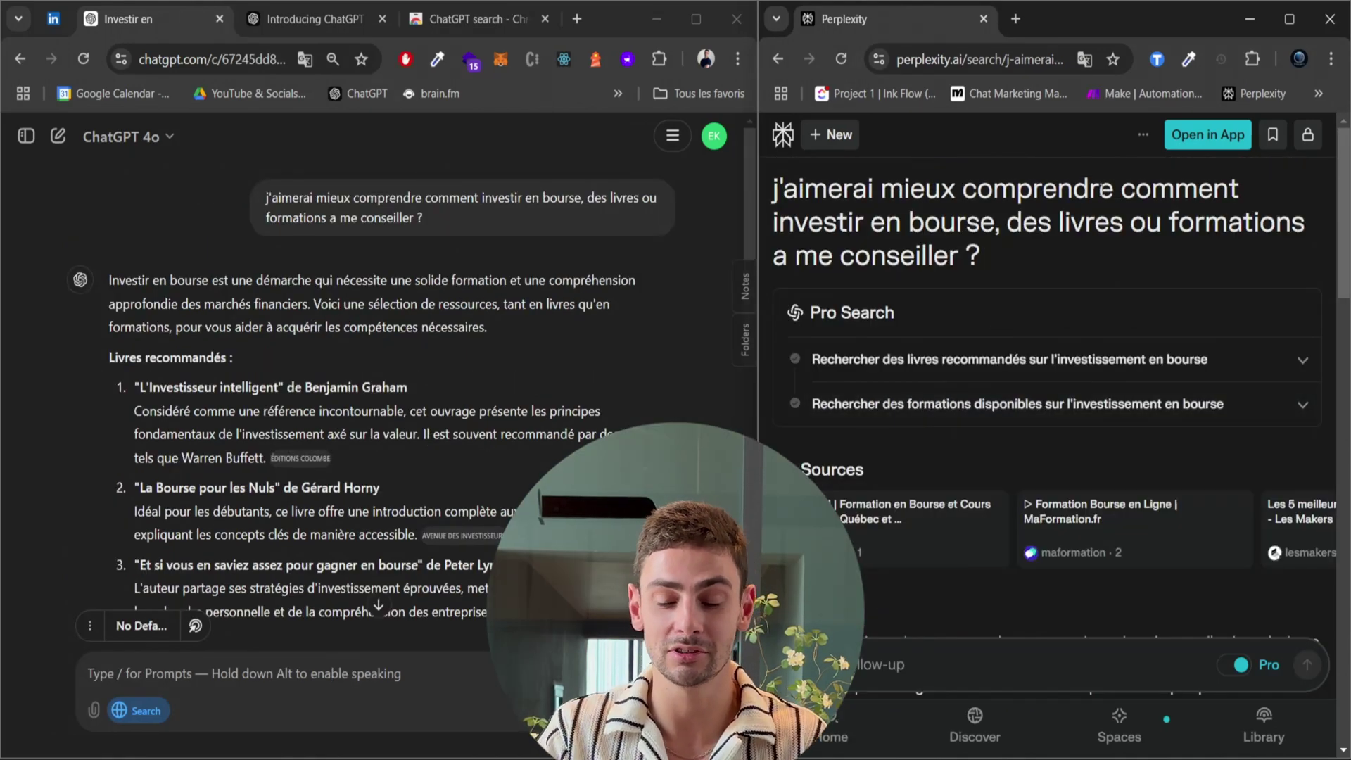
{"action": "left_click", "coordinate": [1126, 359]}
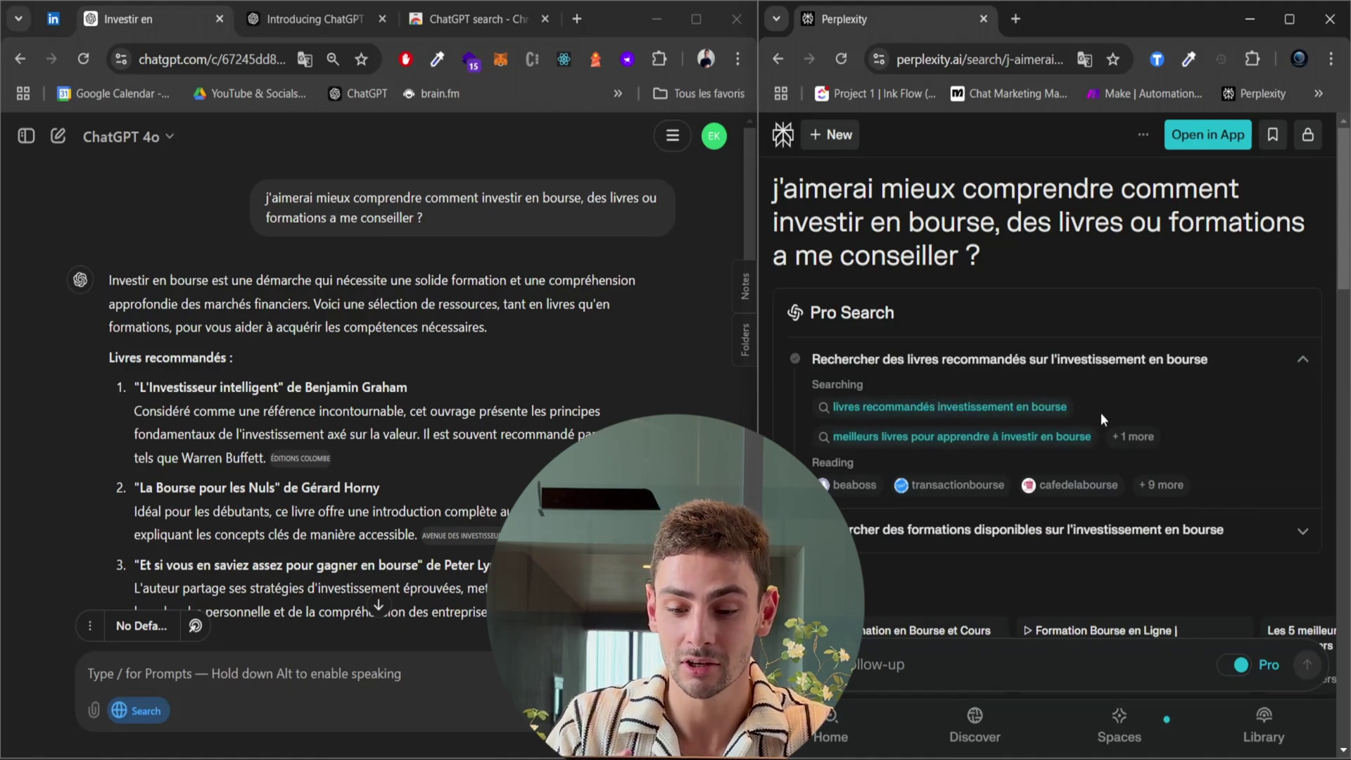
{"action": "mouse_move", "coordinate": [1160, 493]}
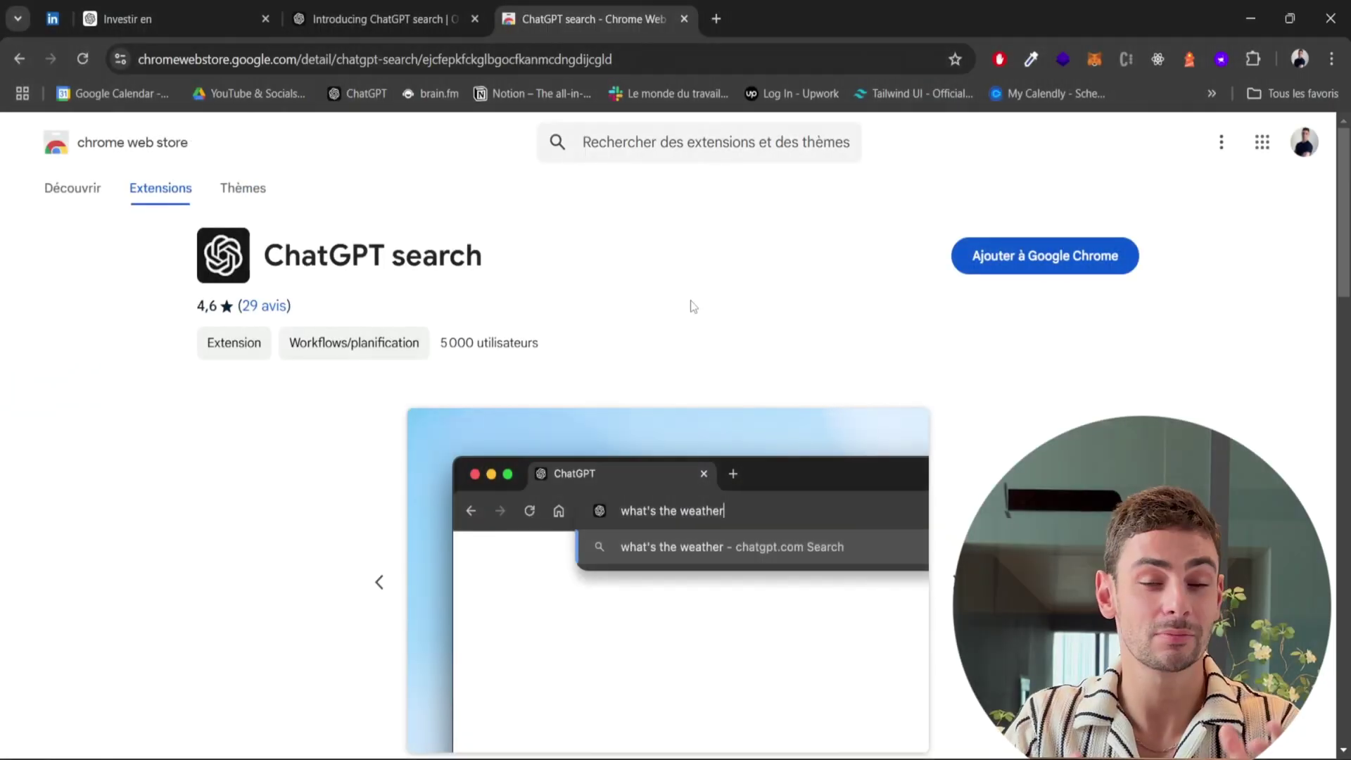
Step: Install the ChatGPT search extension from the Chrome Web Store and dismiss the installation notice
{"action": "left_click", "coordinate": [1016, 271]}
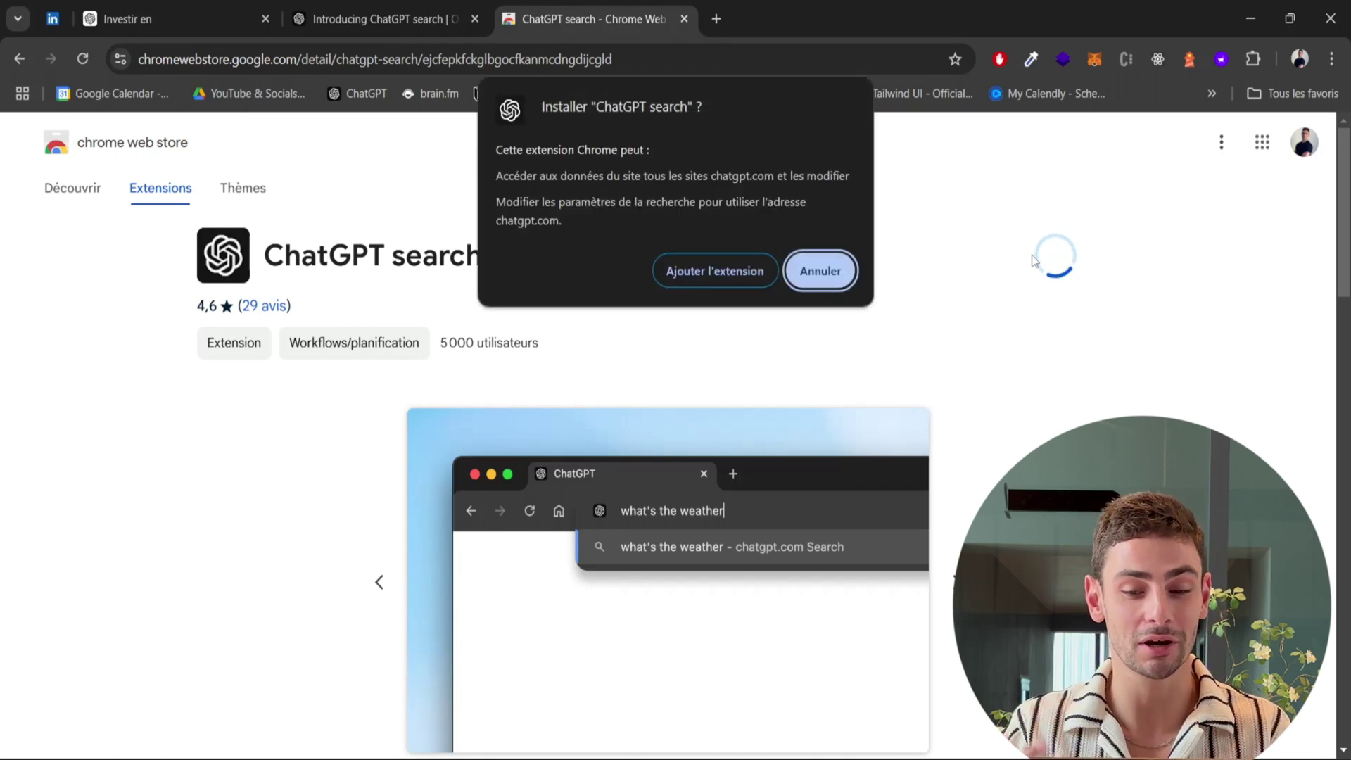
{"action": "left_click", "coordinate": [728, 273]}
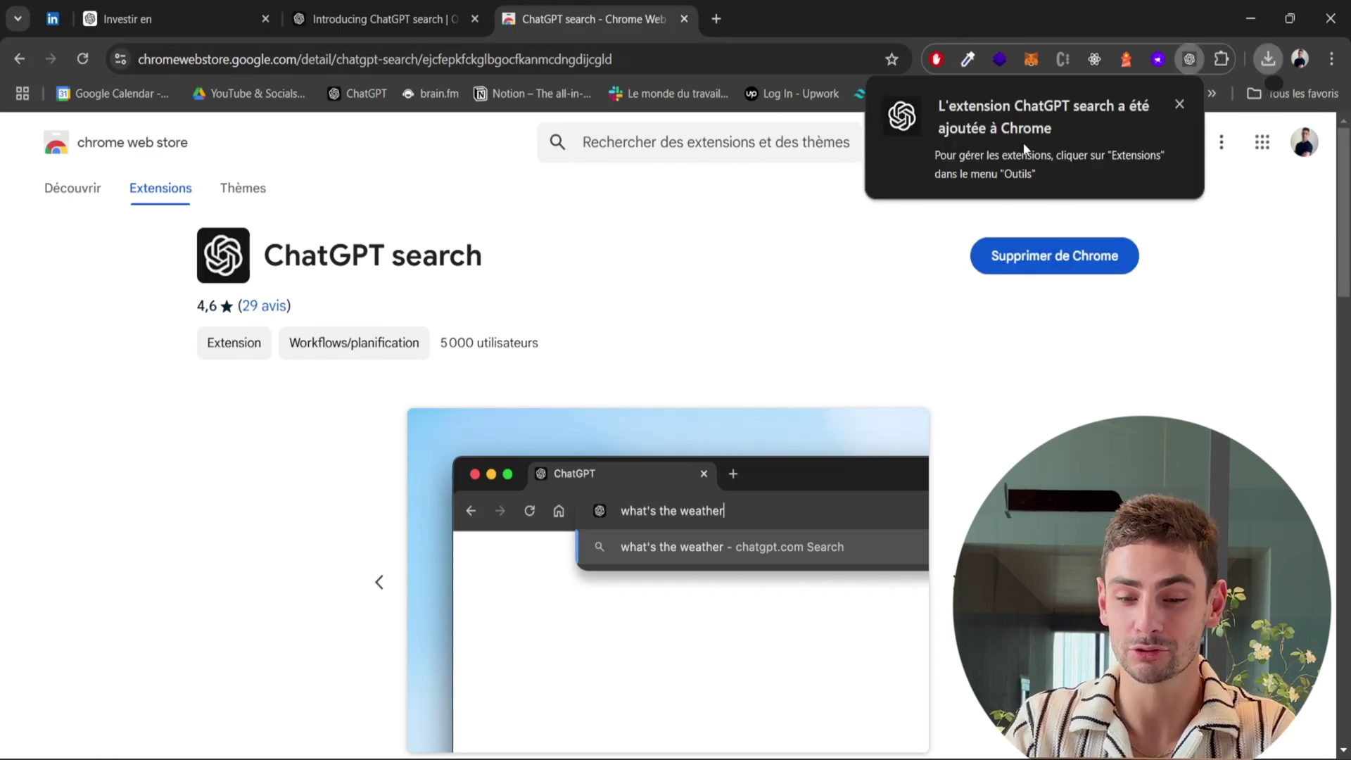
{"action": "left_click", "coordinate": [1180, 104]}
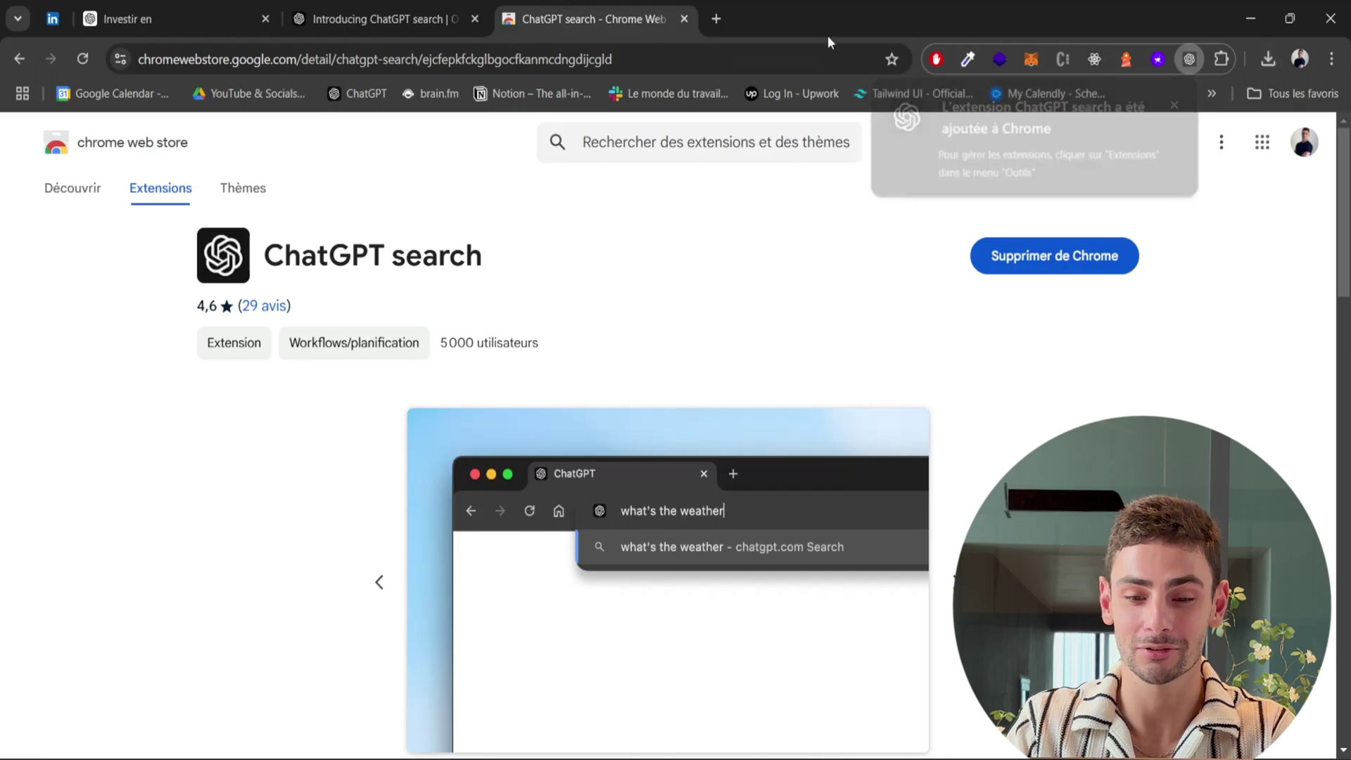
Step: Search from a new browser tab for "j'aimerai mieux comprendre comment investir en bourse, des livres ou formations a me conseiller ?"
{"action": "left_click", "coordinate": [716, 18]}
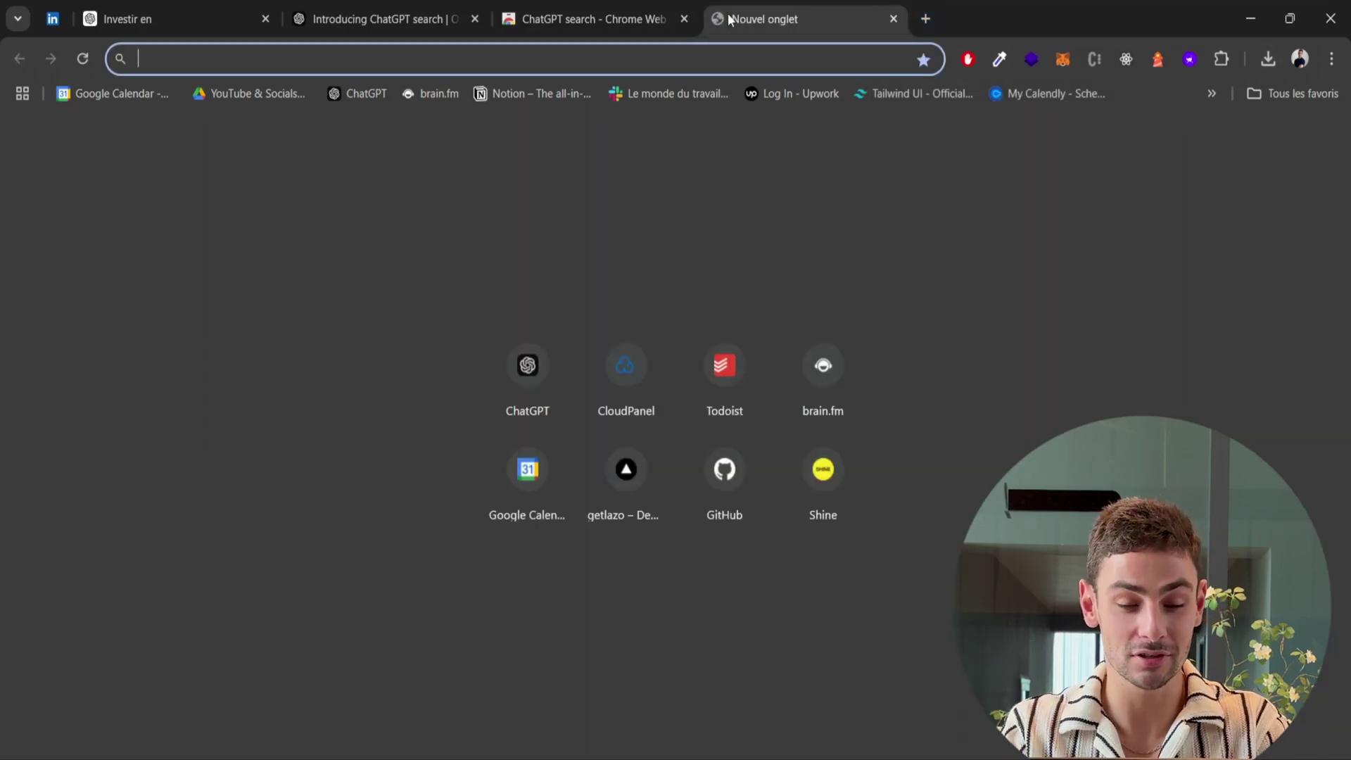
{"action": "type", "text": "j'aimerai mieux comprendre comment investir en bourse, des livres ou formations a me conseiller ?"}
{"action": "key", "text": "Return"}
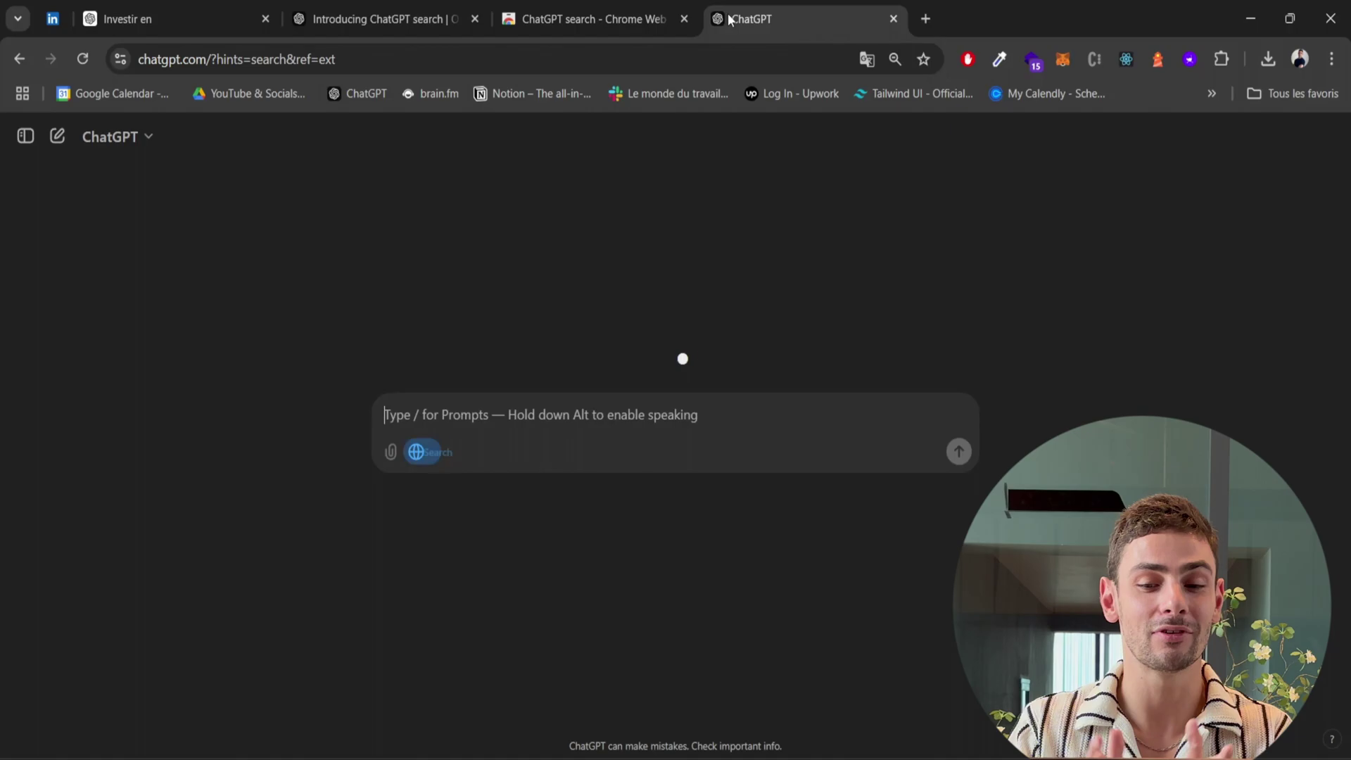